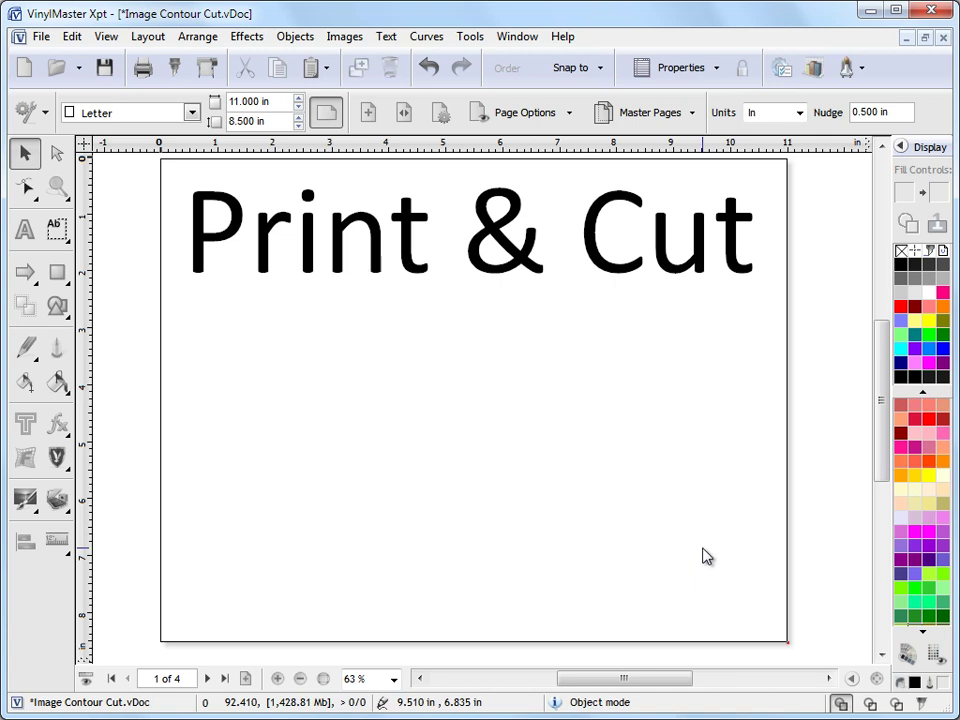
Send the artwork on page 3 to the RIP using the Print & Cut output method
{"action": "left_click", "coordinate": [171, 679]}
{"action": "key", "text": "Return"}
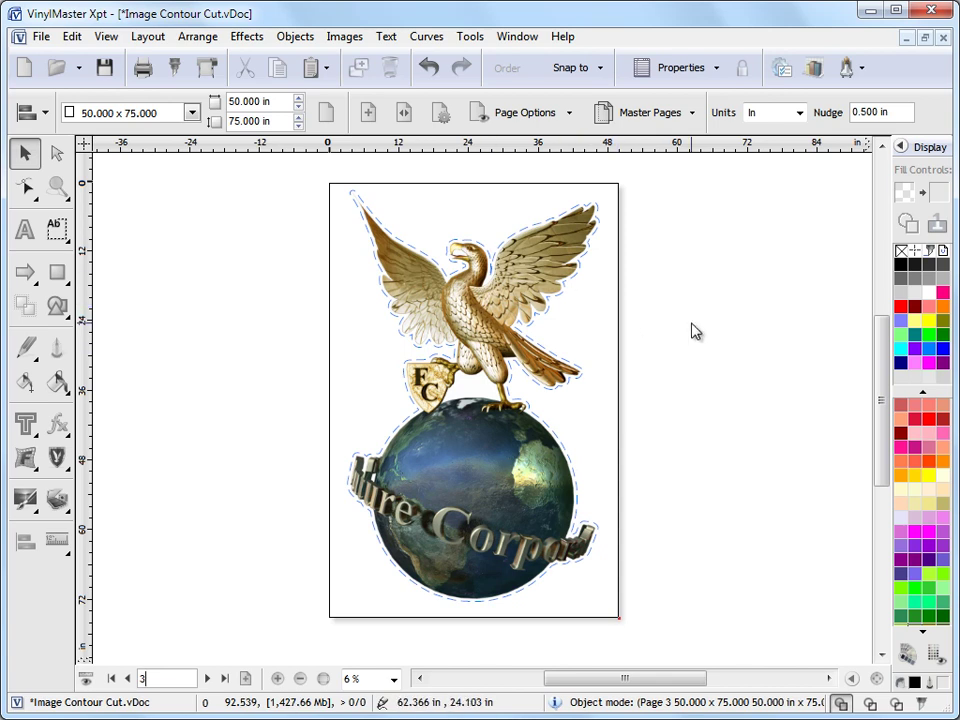
{"action": "left_click", "coordinate": [208, 72]}
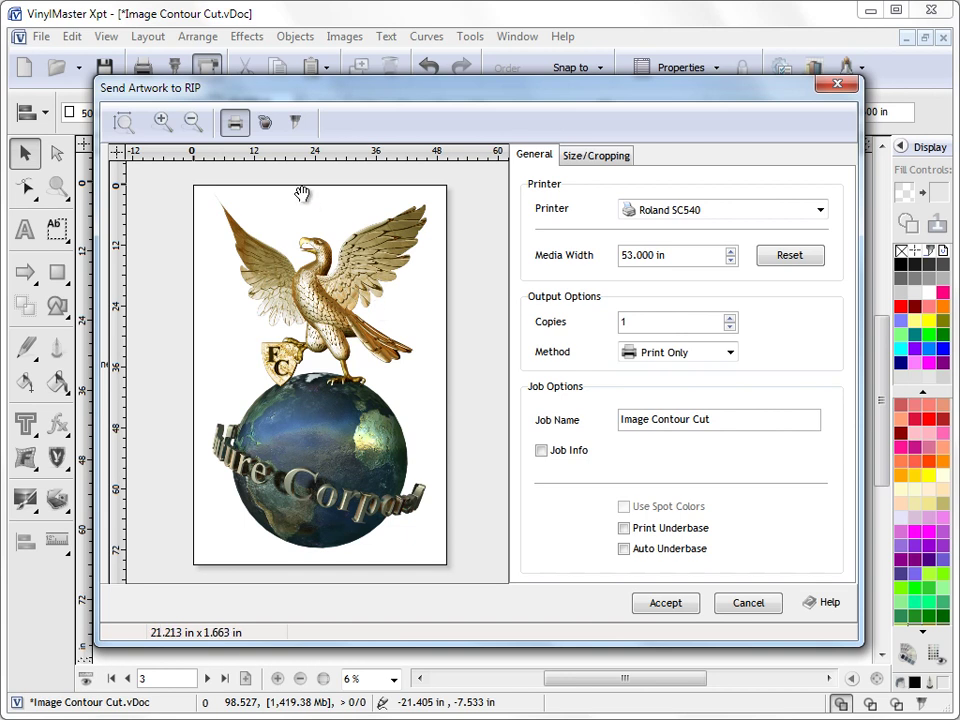
{"action": "left_click", "coordinate": [265, 122]}
{"action": "left_click", "coordinate": [686, 355]}
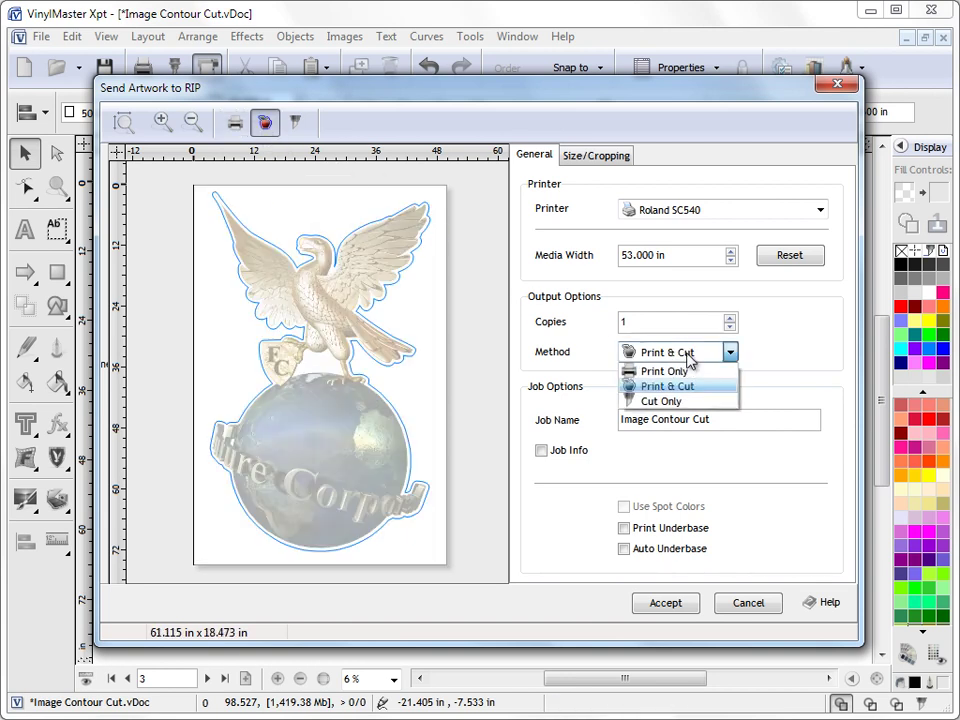
{"action": "left_click", "coordinate": [686, 386]}
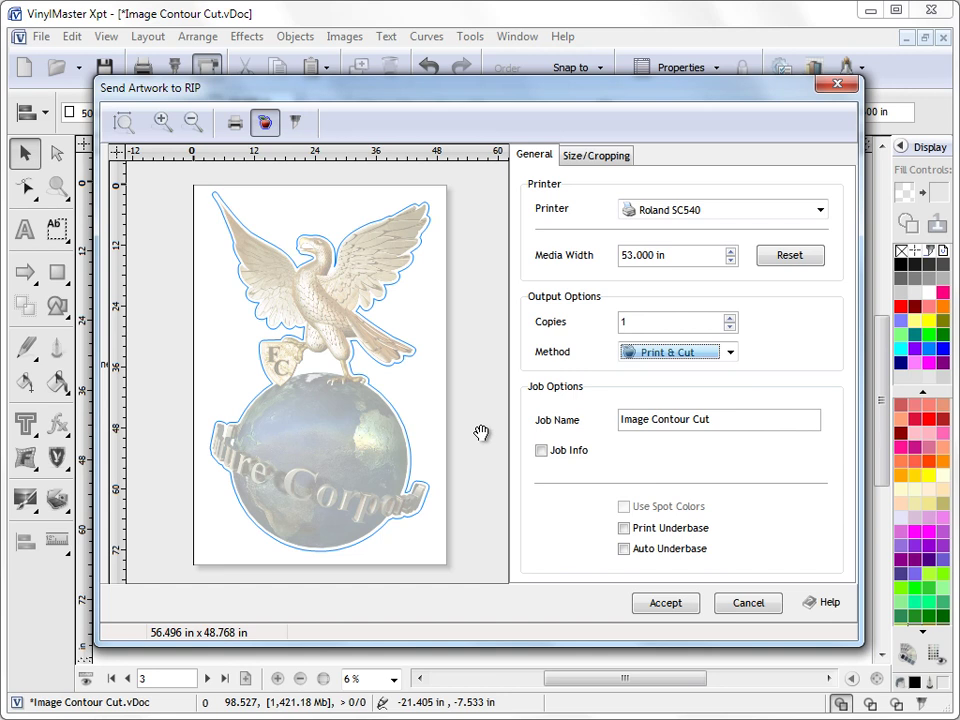
{"action": "left_click", "coordinate": [664, 603]}
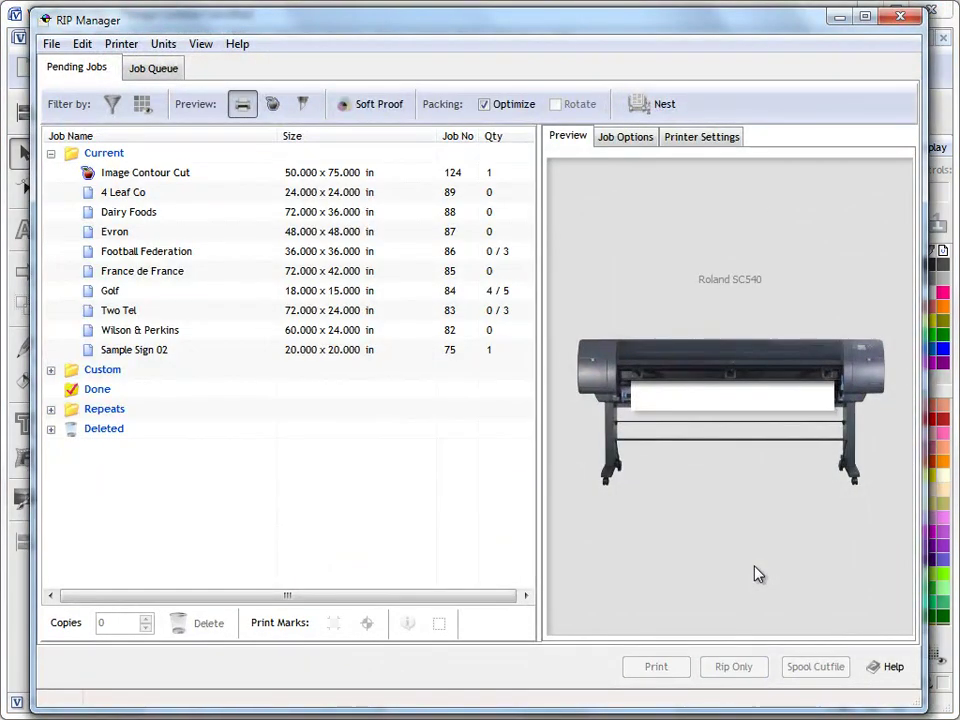
Preview the Image Contour Cut job as print and cut, and enable its alignment marks and crop marks
{"action": "left_click", "coordinate": [163, 176]}
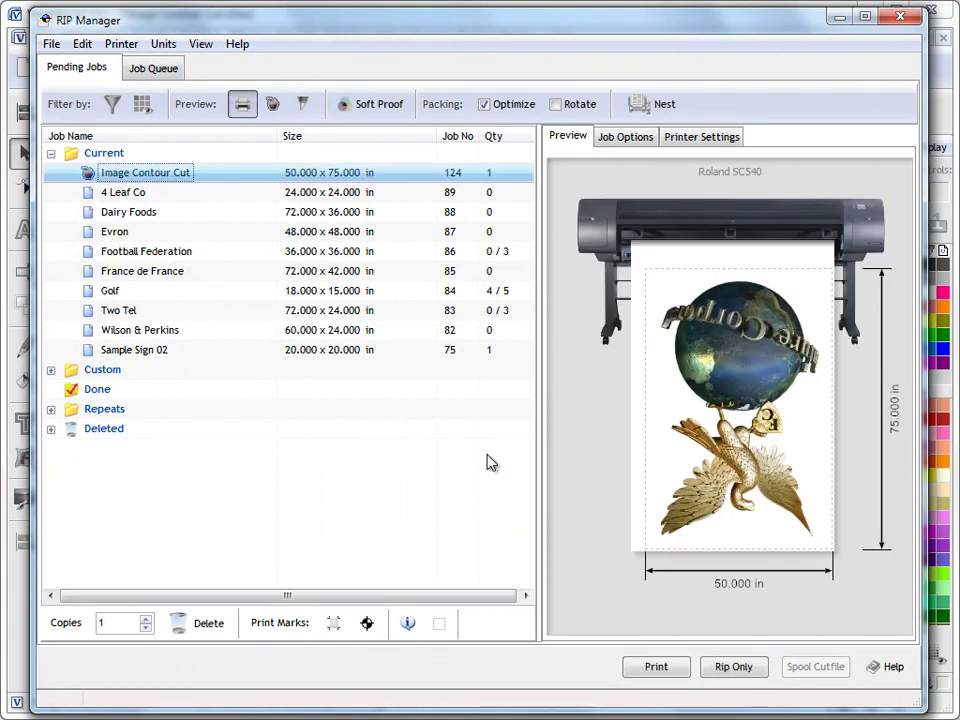
{"action": "left_click", "coordinate": [273, 104]}
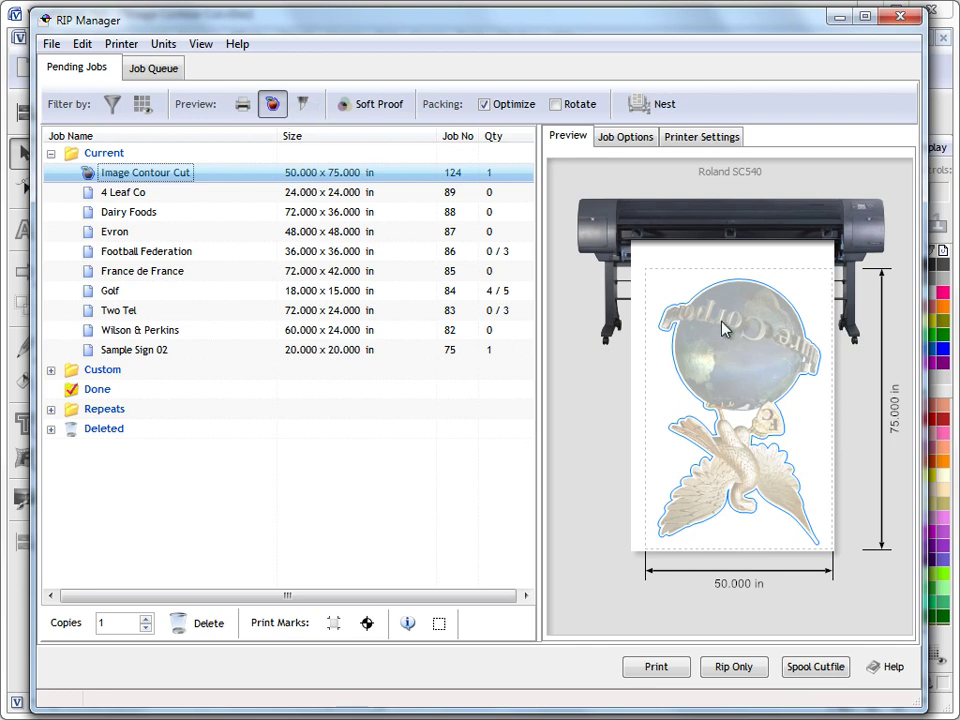
{"action": "left_click", "coordinate": [626, 137]}
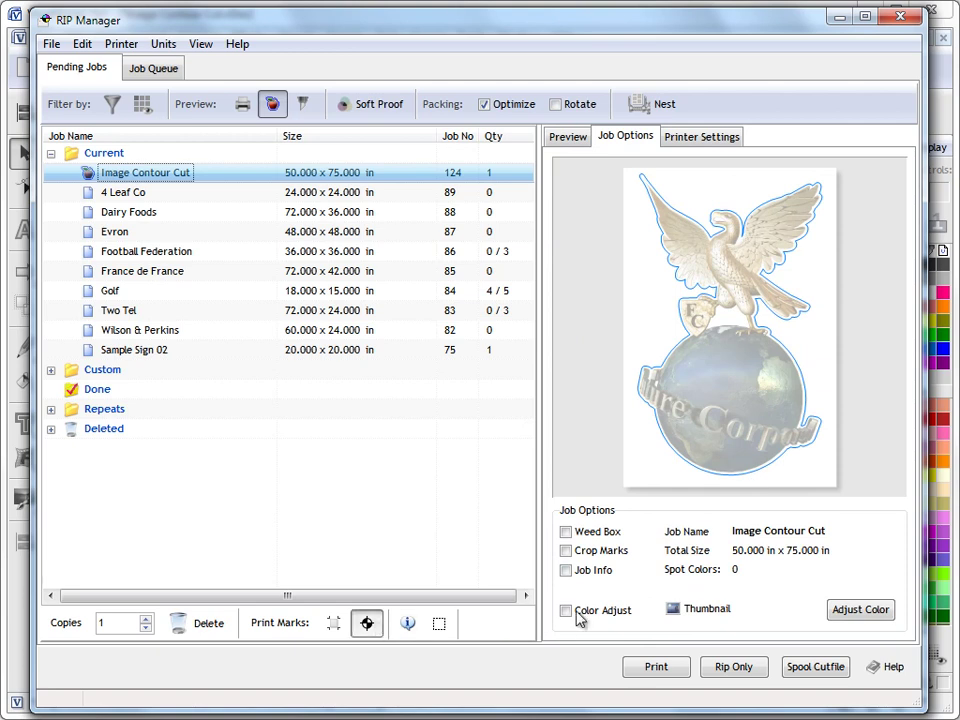
{"action": "left_click", "coordinate": [576, 550]}
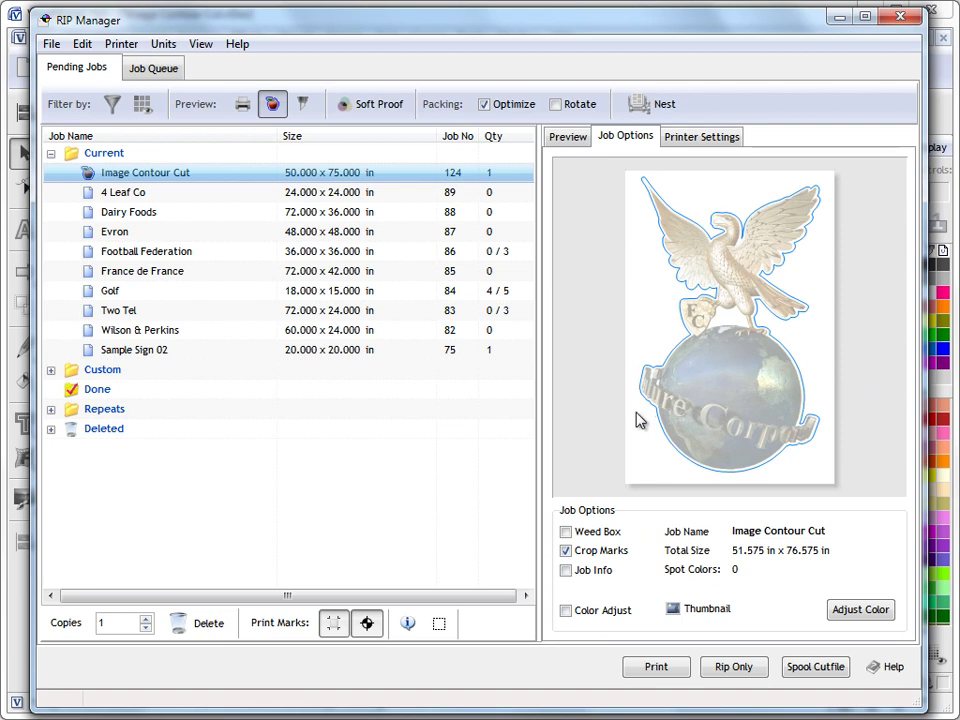
Check the printer settings and media preview, and send the Image Contour Cut job to the queue for ripping only
{"action": "left_click", "coordinate": [700, 137]}
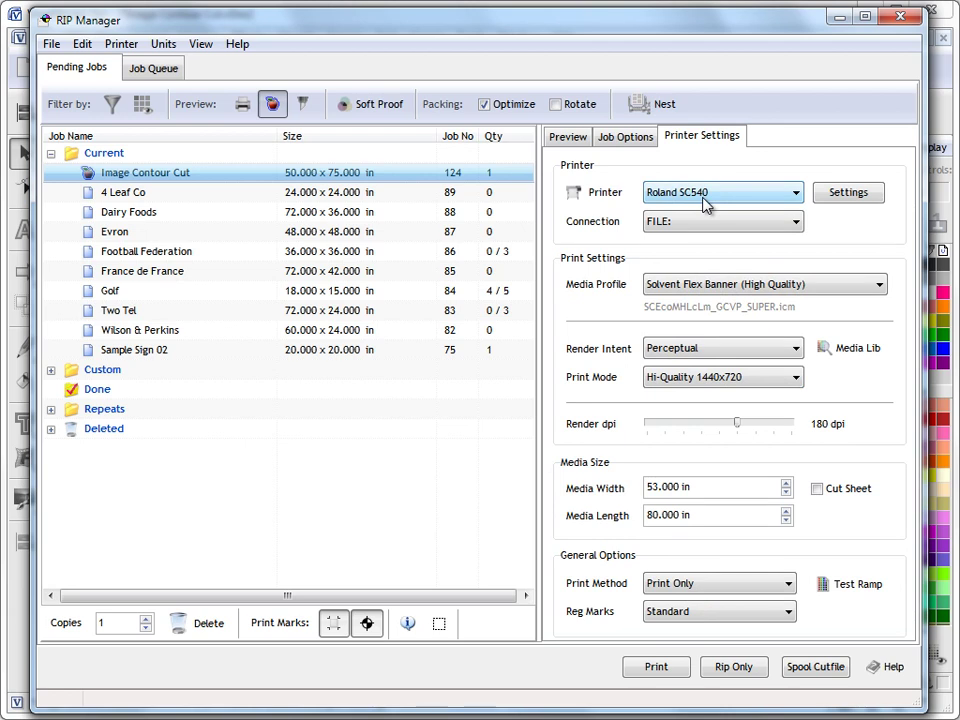
{"action": "left_click", "coordinate": [560, 137]}
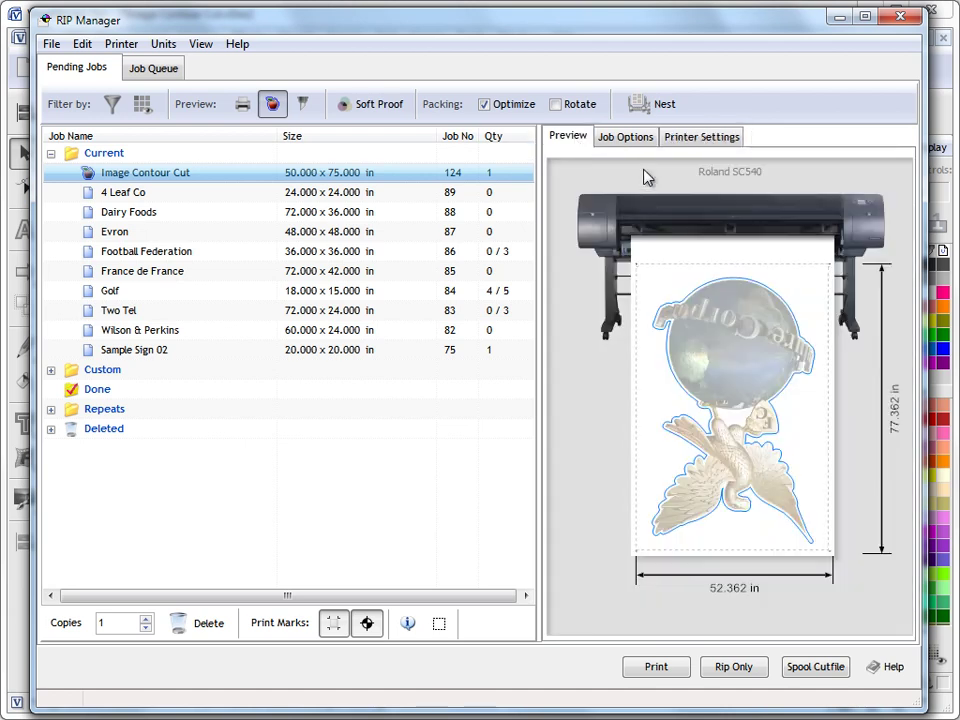
{"action": "left_click", "coordinate": [736, 678]}
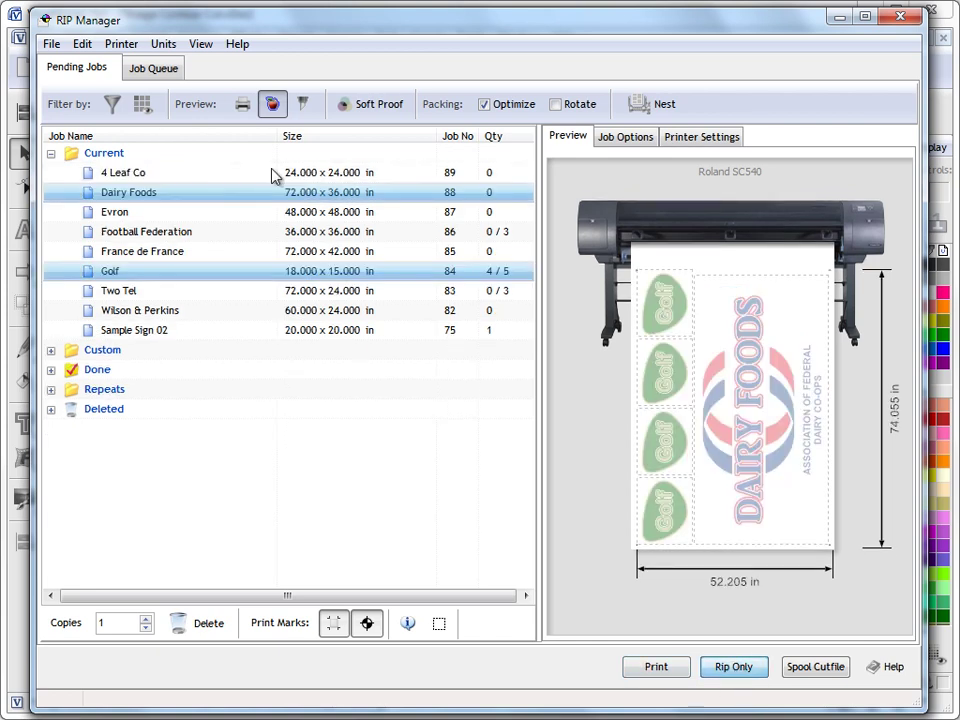
Examine the newly queued Image Contour Cut job and the ripped 84.00 mb job in the job queue, and close the RIP Manager
{"action": "left_click", "coordinate": [150, 70]}
{"action": "left_click", "coordinate": [266, 381]}
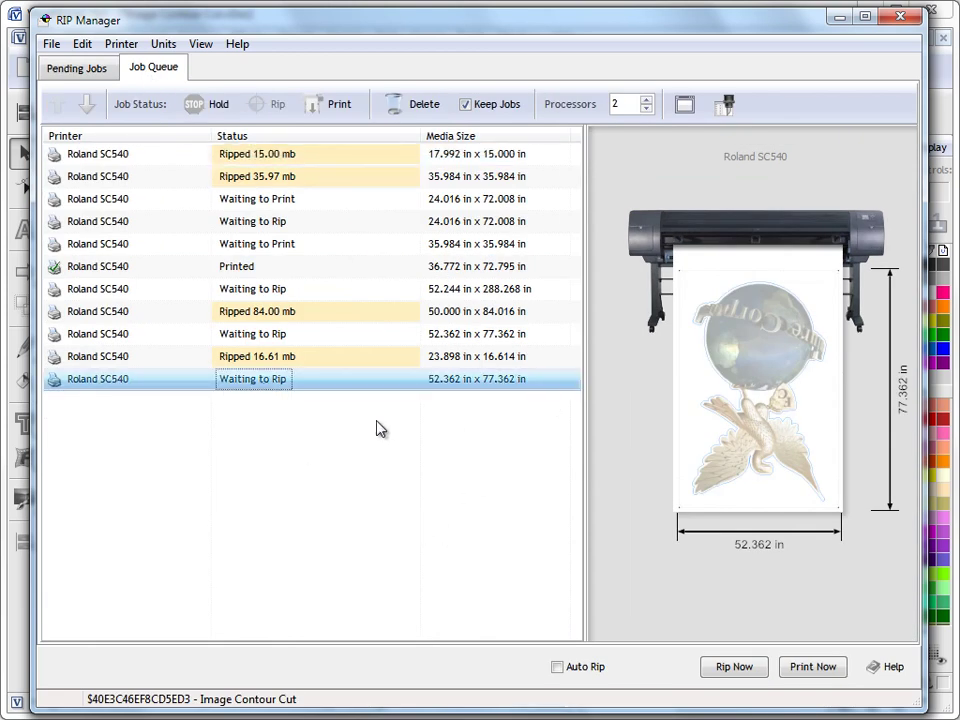
{"action": "left_click", "coordinate": [322, 316]}
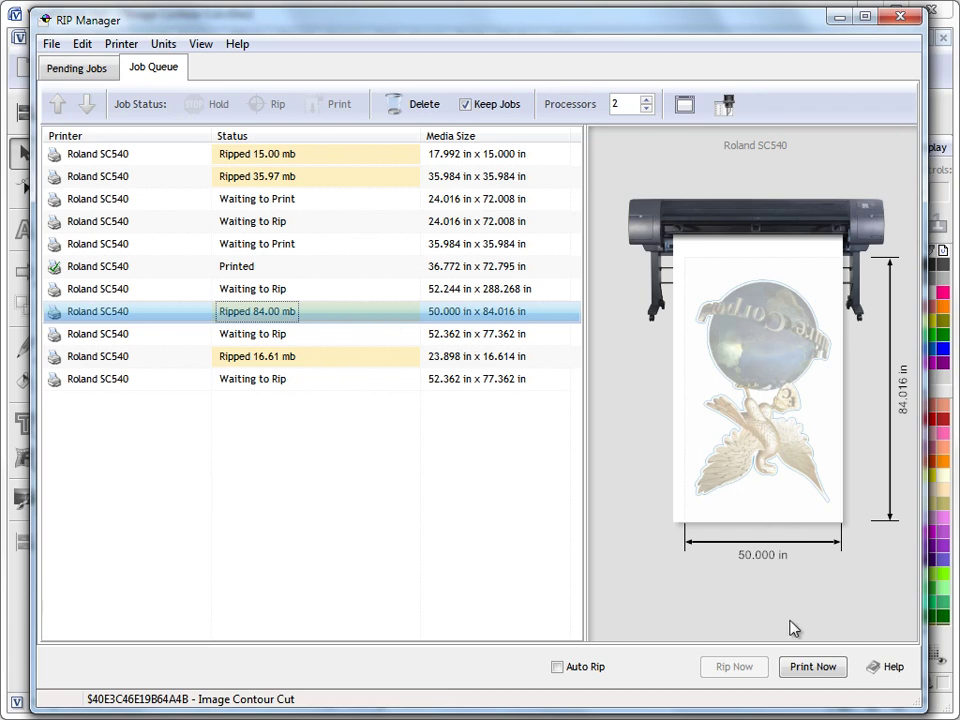
{"action": "left_click", "coordinate": [813, 666]}
{"action": "left_click", "coordinate": [899, 19]}
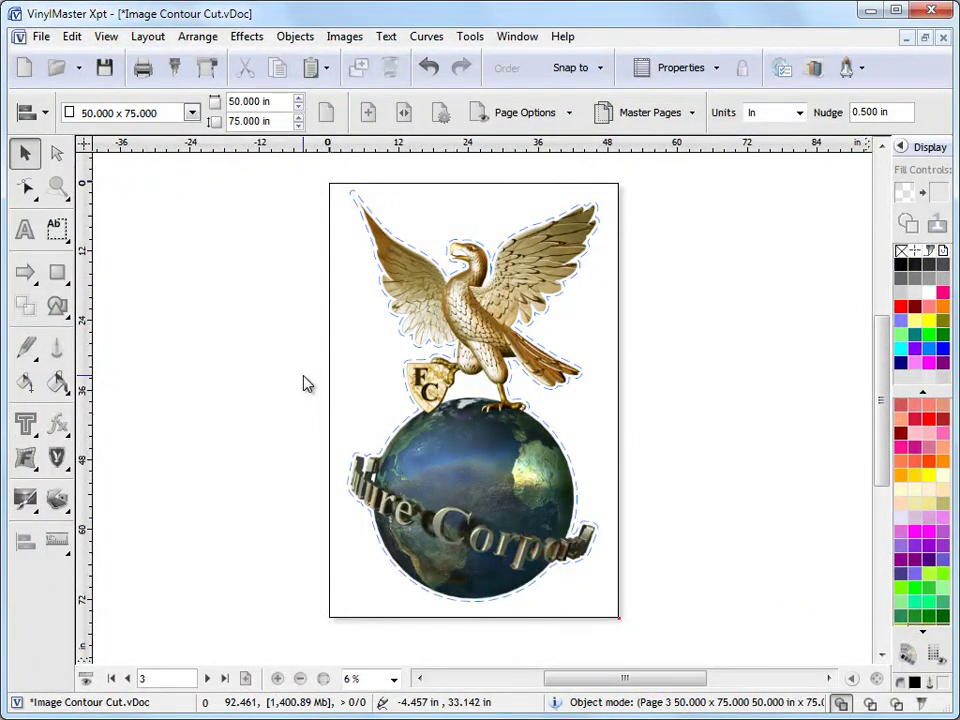
Send the artwork on page 2 to the RIP using the Print & Cut output method
{"action": "left_click", "coordinate": [127, 678]}
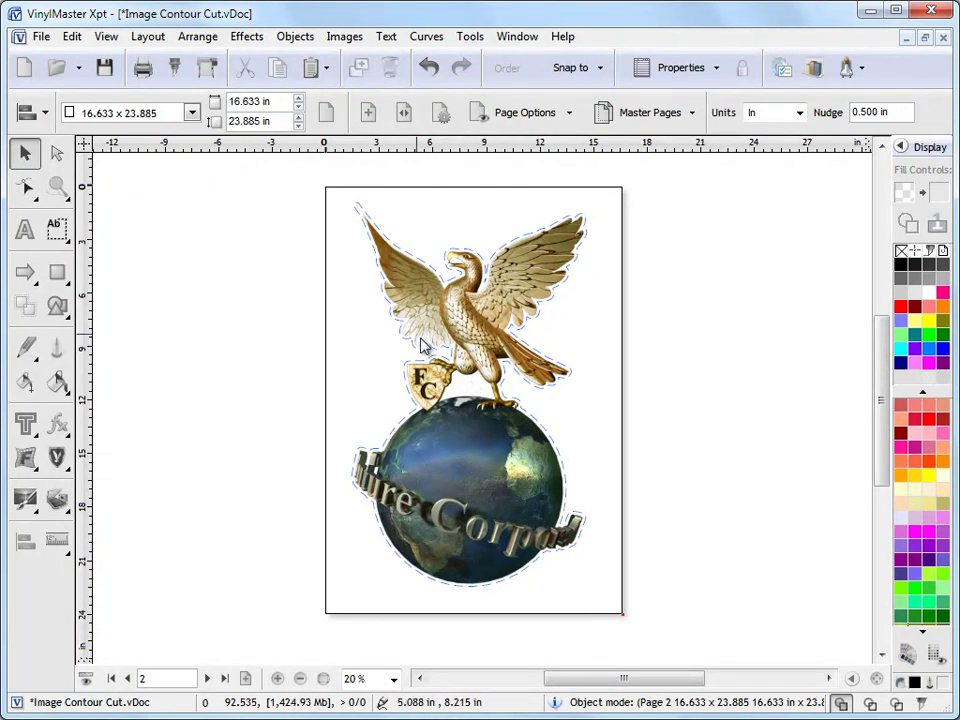
{"action": "left_click", "coordinate": [207, 70]}
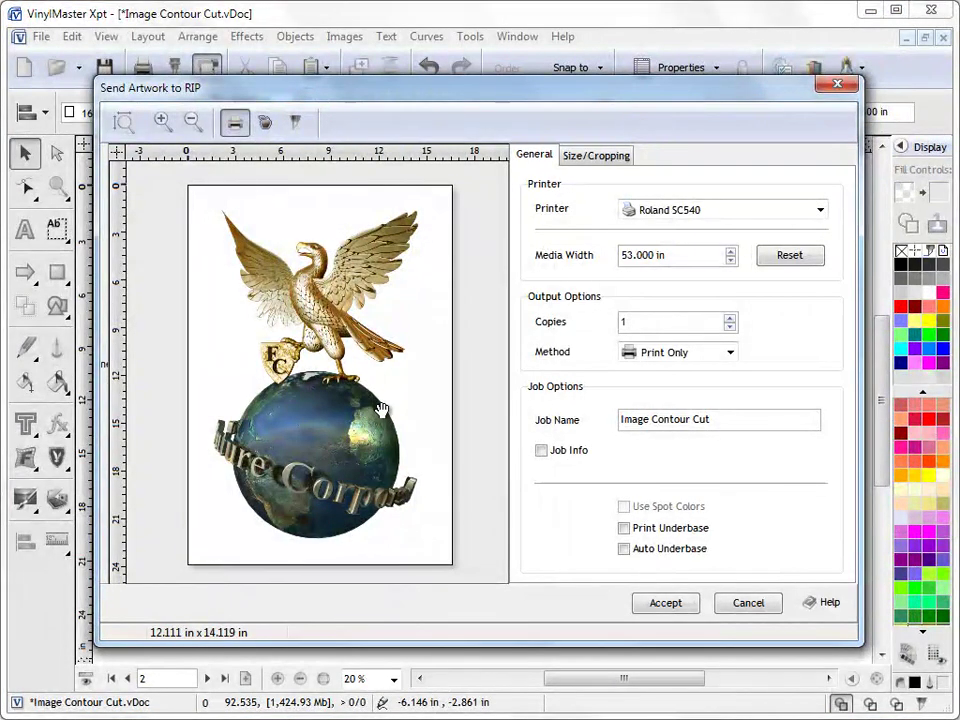
{"action": "left_click", "coordinate": [264, 126]}
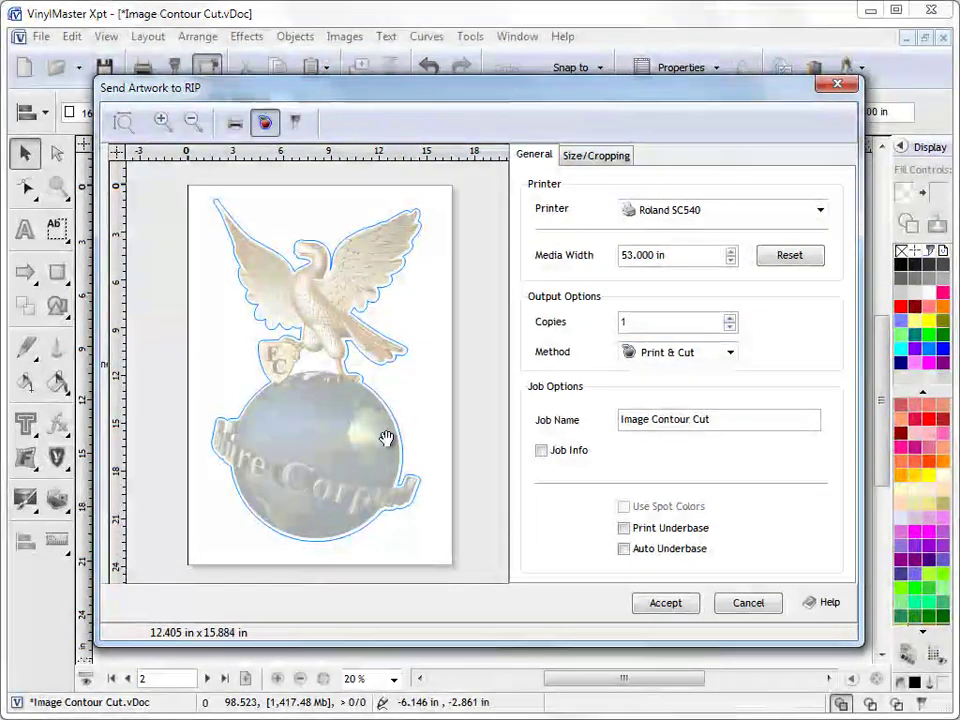
{"action": "left_click", "coordinate": [666, 606]}
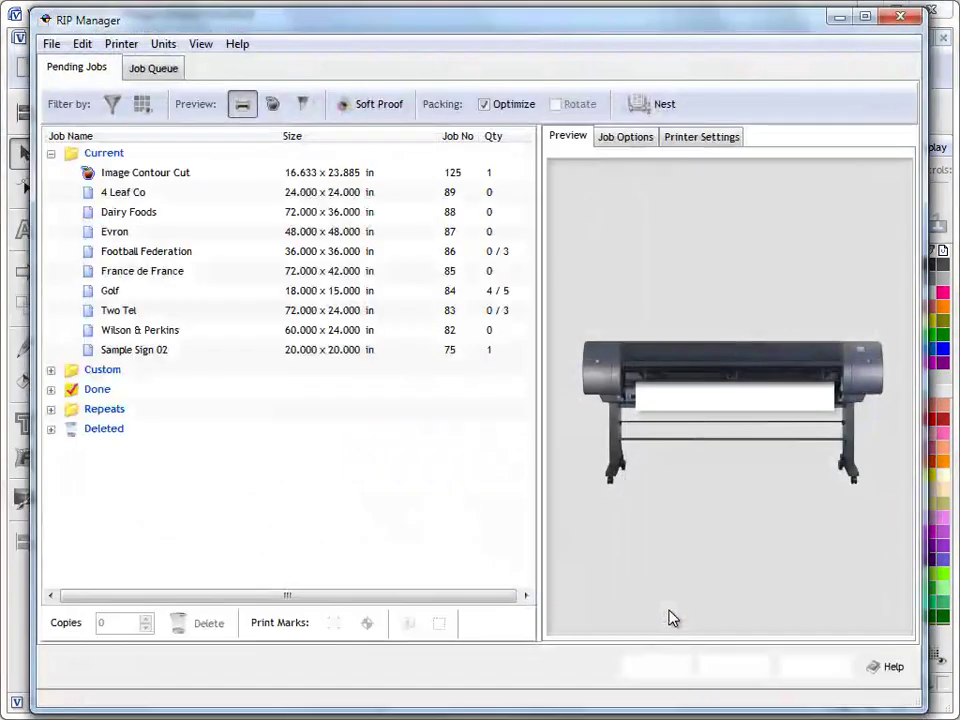
Preview the 16.633 x 23.885 in Image Contour Cut job with its cut contour and print it
{"action": "left_click", "coordinate": [125, 176]}
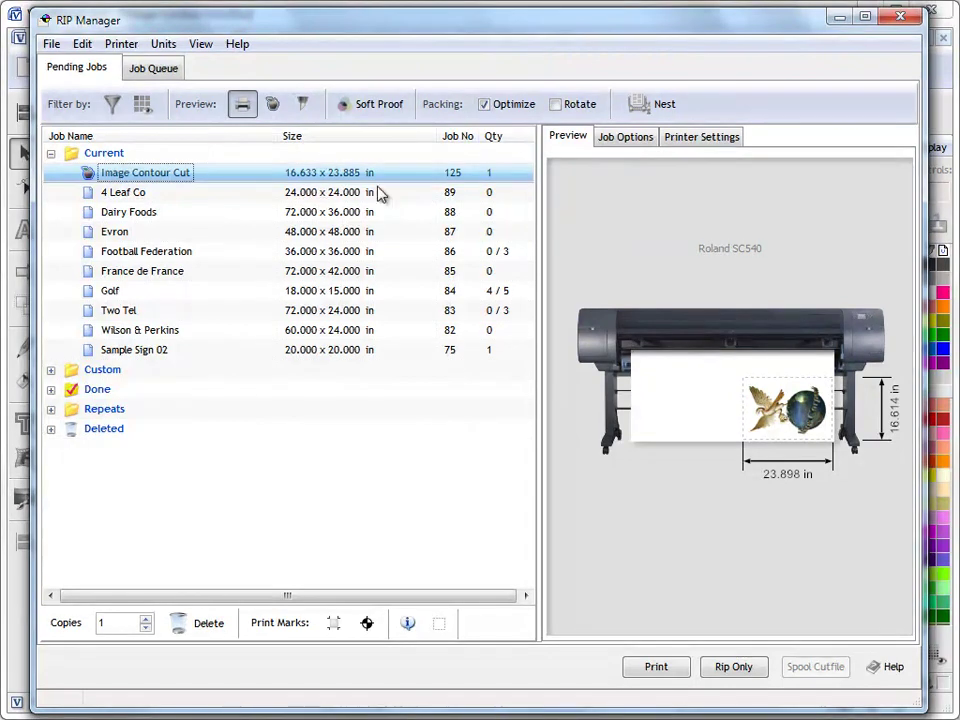
{"action": "left_click", "coordinate": [270, 106]}
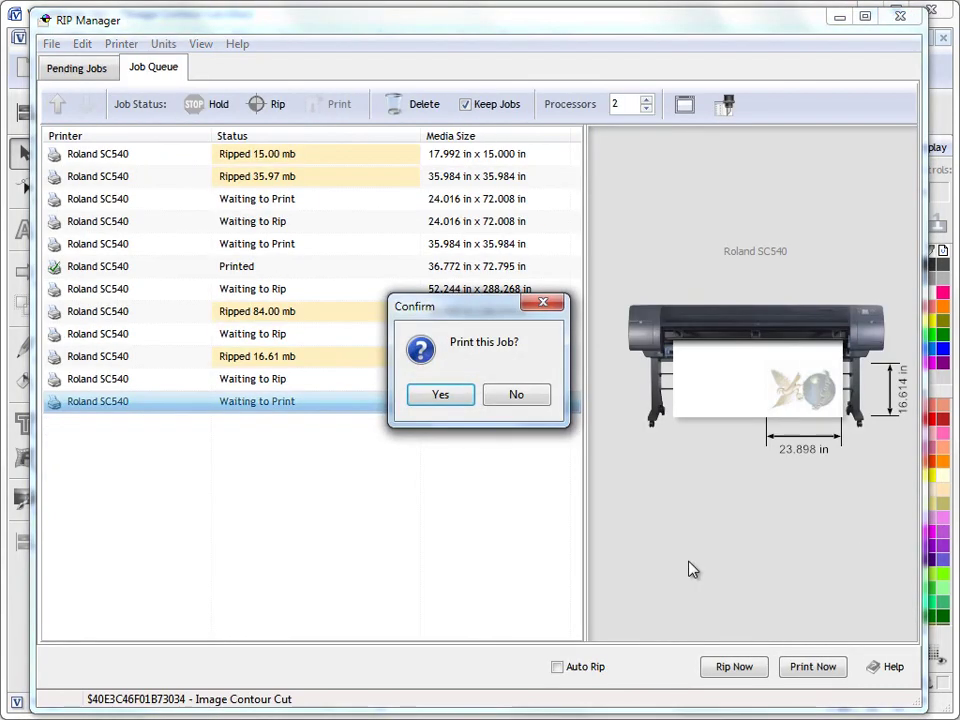
{"action": "left_click", "coordinate": [462, 398]}
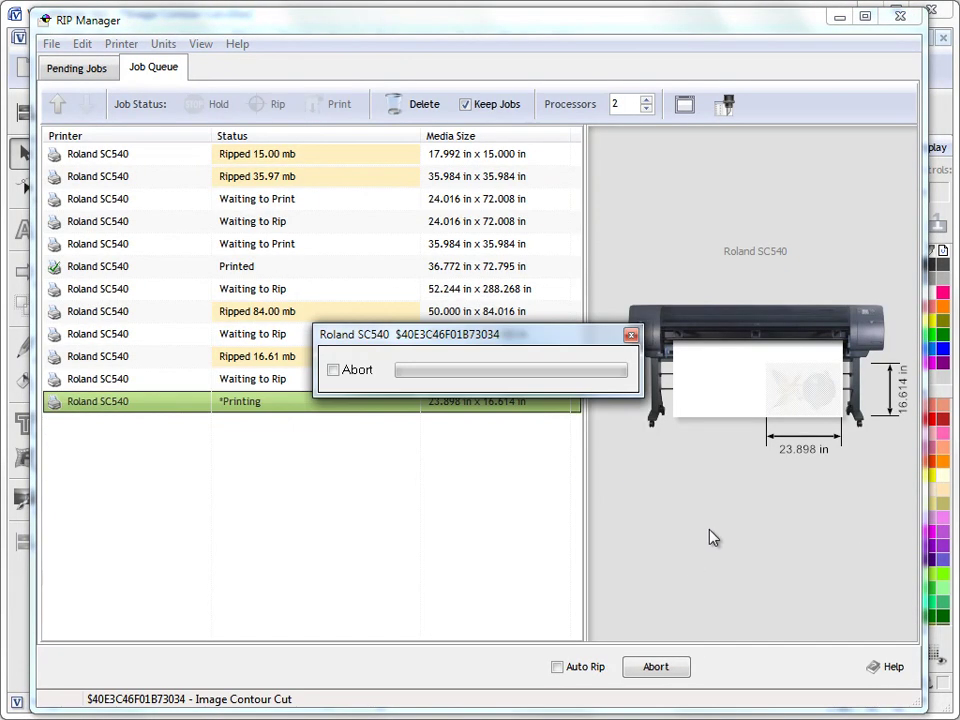
{"action": "left_click_drag", "start_coordinate": [597, 345], "coordinate": [0, 285]}
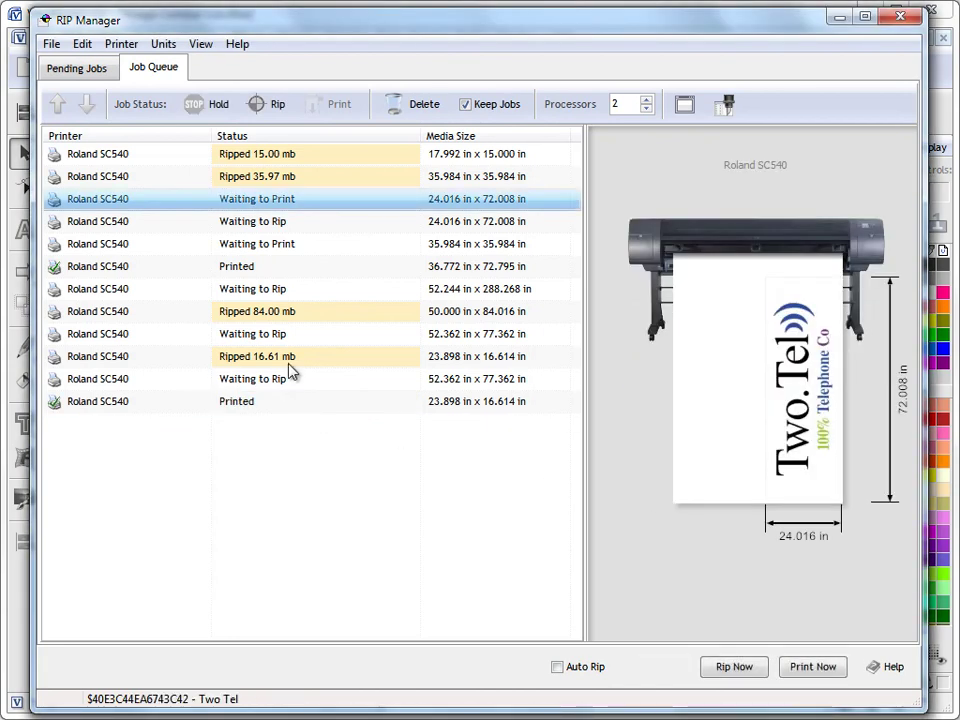
Review the printed job in the queue, and select the 16.633 x 23.885 in Image Contour Cut job among the done jobs
{"action": "left_click", "coordinate": [259, 401]}
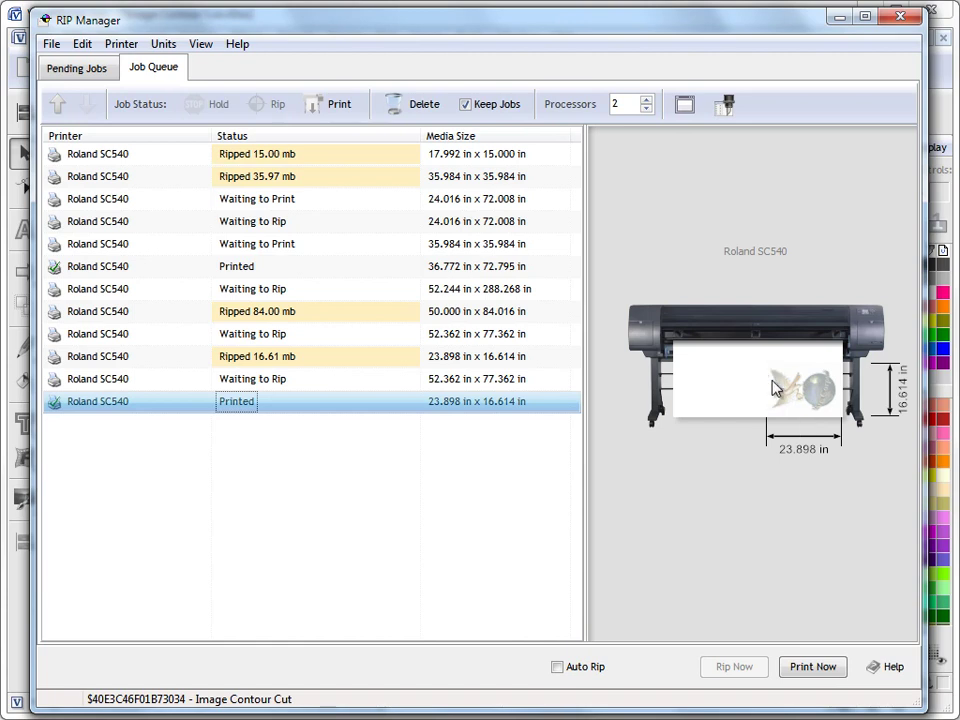
{"action": "left_click", "coordinate": [76, 67]}
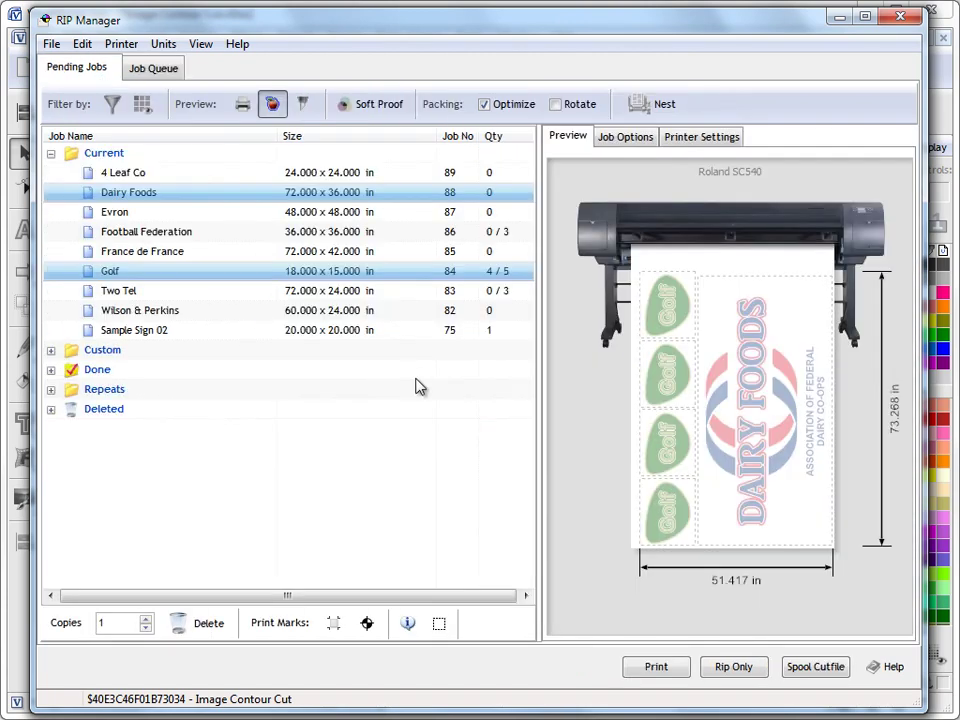
{"action": "left_click", "coordinate": [50, 369]}
{"action": "left_click", "coordinate": [169, 389]}
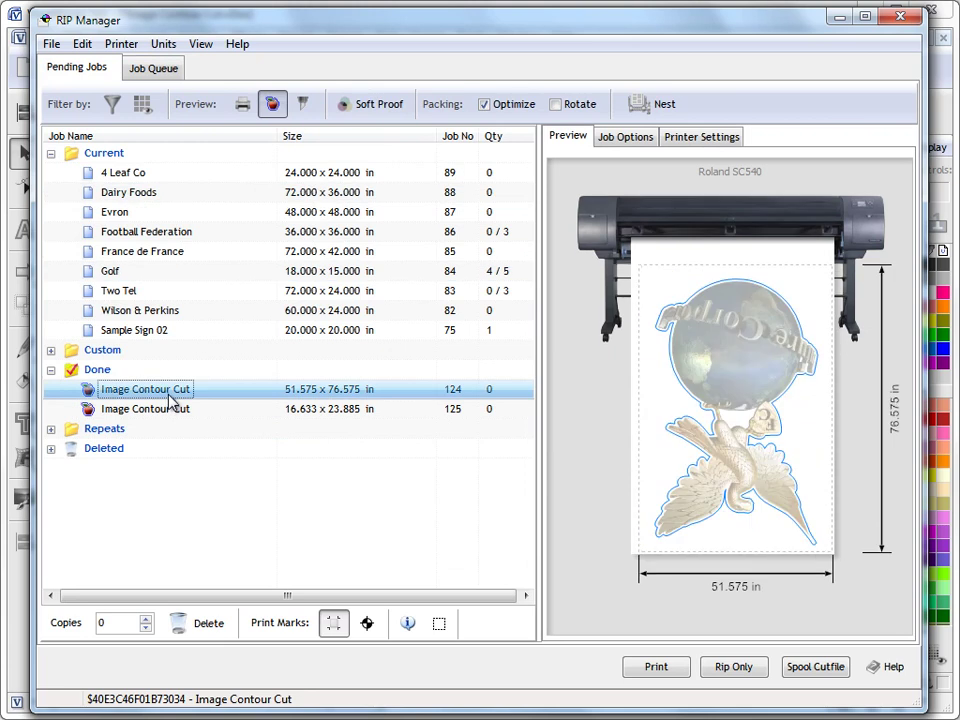
{"action": "left_click", "coordinate": [182, 410]}
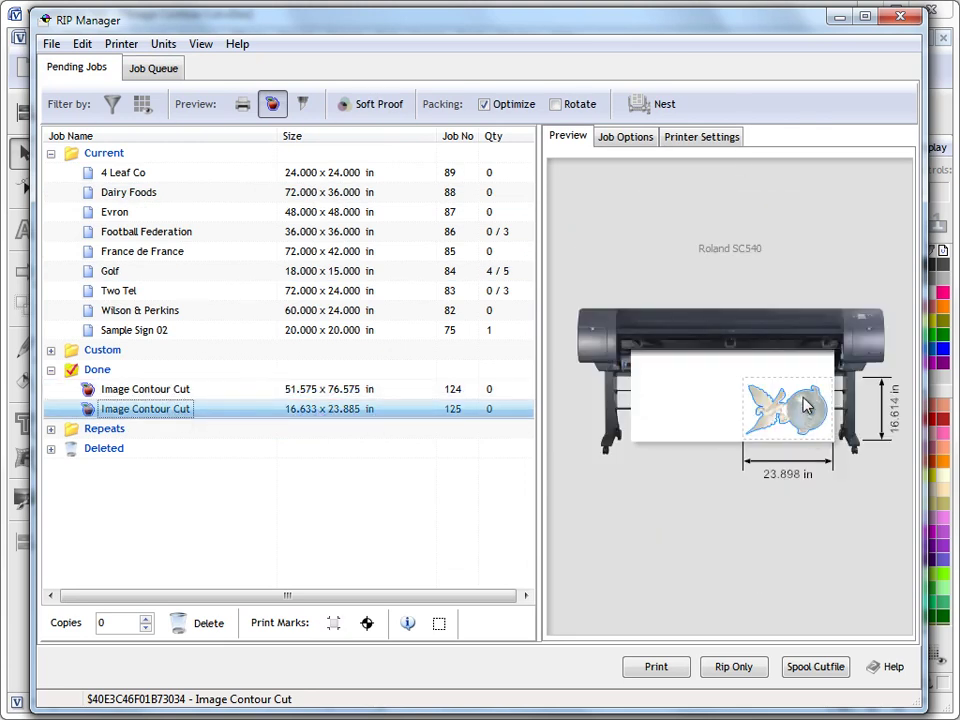
Try to spool the selected job's cutfile without alignment marks, checking the printed job in the queue, and decline to continue
{"action": "left_click", "coordinate": [826, 671]}
{"action": "left_click", "coordinate": [152, 69]}
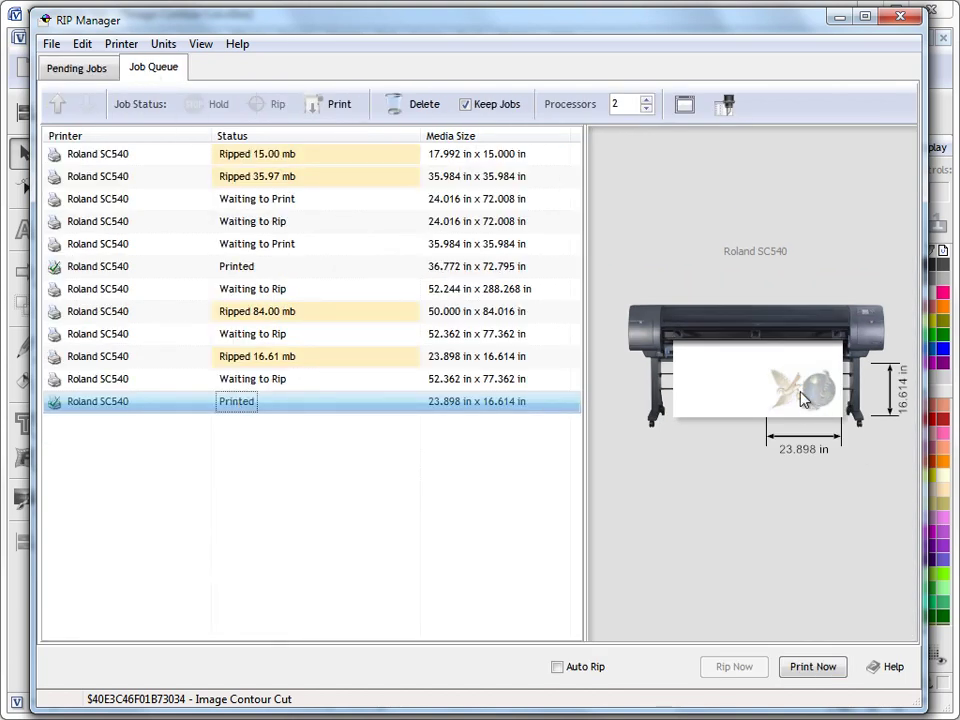
{"action": "left_click", "coordinate": [70, 60]}
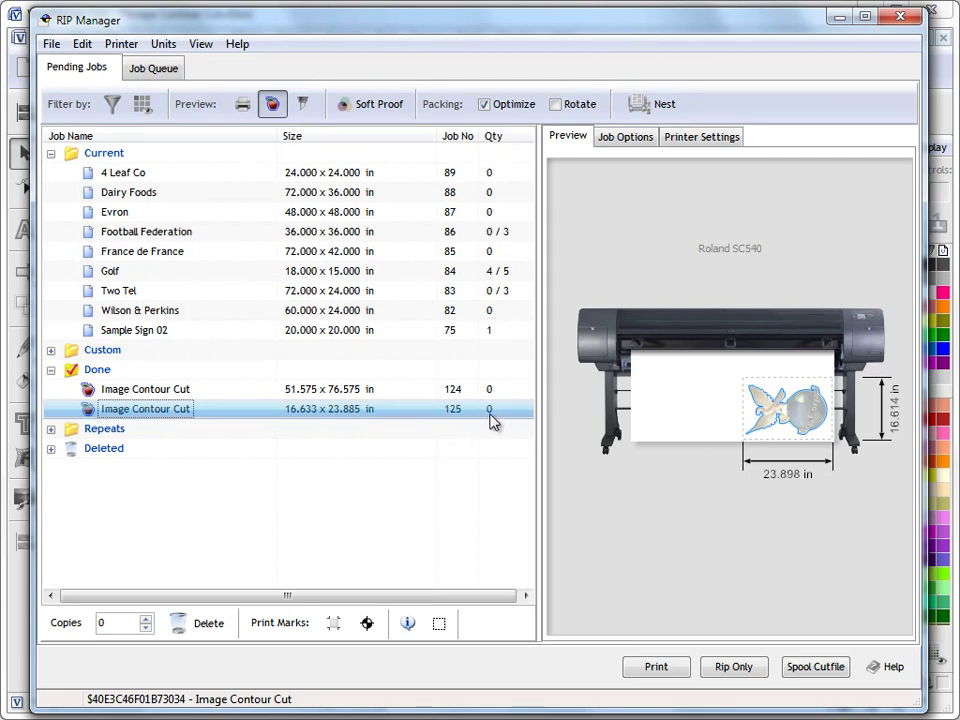
{"action": "left_click", "coordinate": [818, 668]}
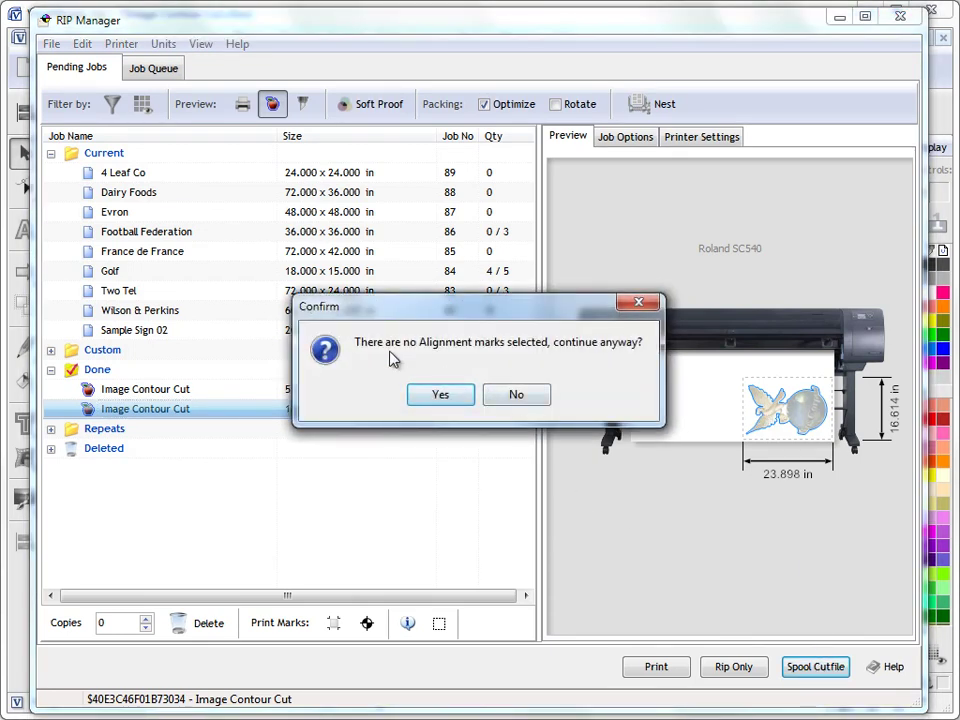
{"action": "left_click", "coordinate": [510, 392]}
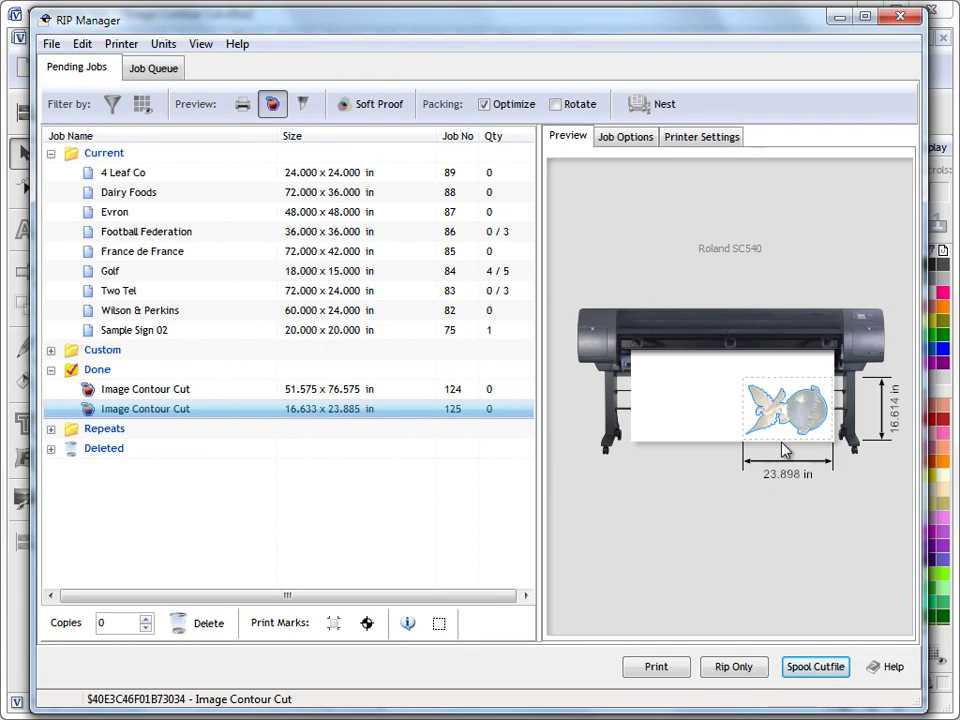
Enable alignment marks for the 16.633 x 23.885 in Image Contour Cut job and spool its cutfile
{"action": "left_click", "coordinate": [379, 622]}
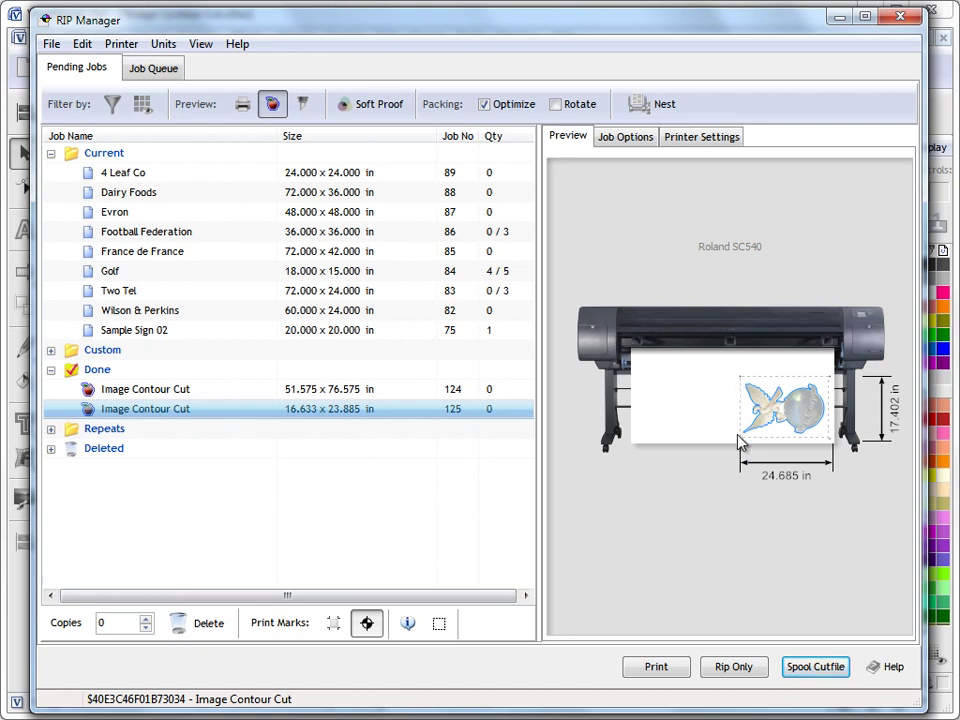
{"action": "left_click", "coordinate": [367, 622]}
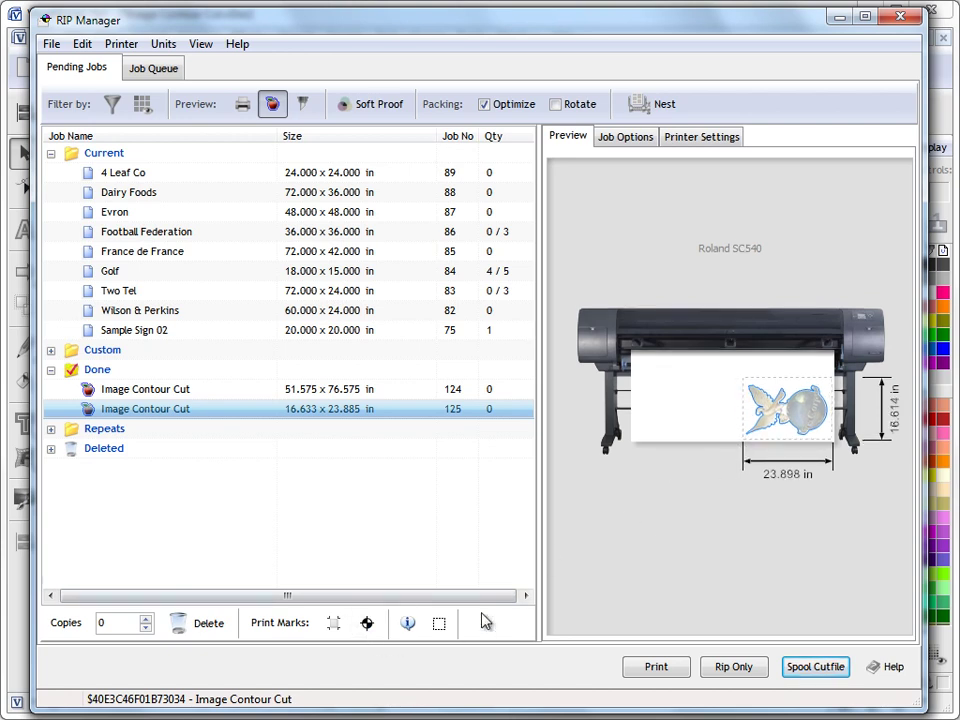
{"action": "left_click", "coordinate": [367, 622]}
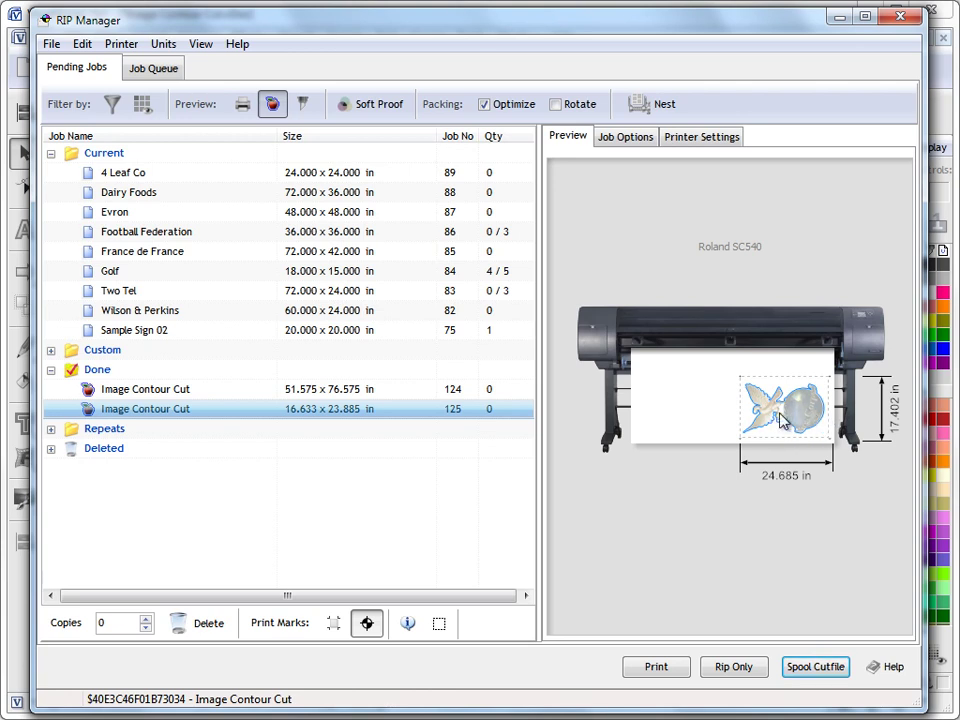
{"action": "left_click", "coordinate": [816, 667]}
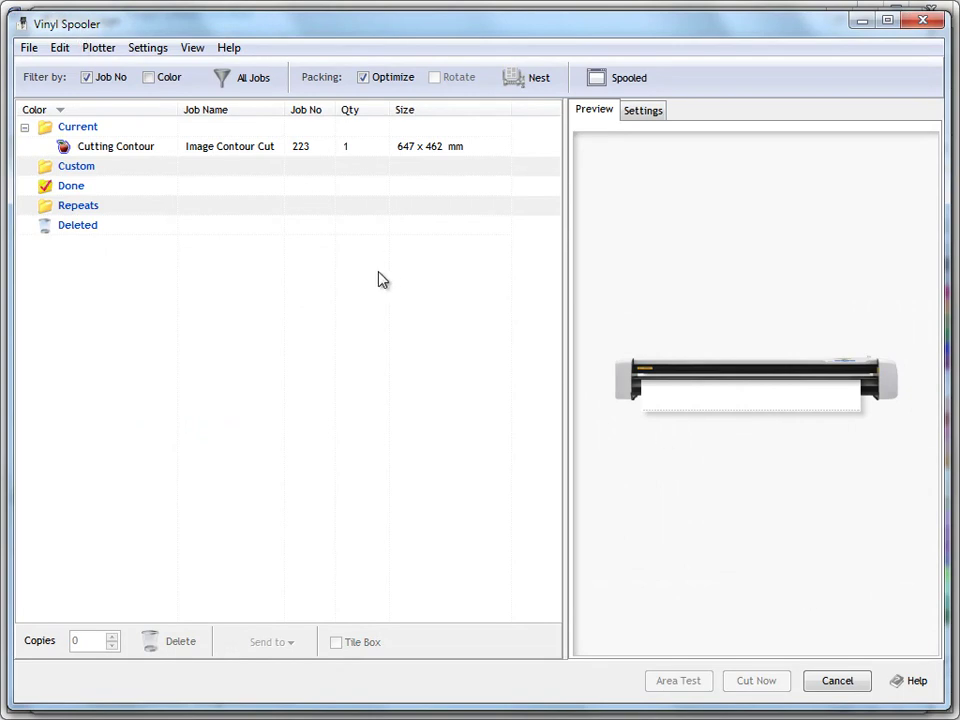
Select the Image Contour Cut cutting contour job and switch the spooler's measurement units to inches
{"action": "left_click", "coordinate": [108, 150]}
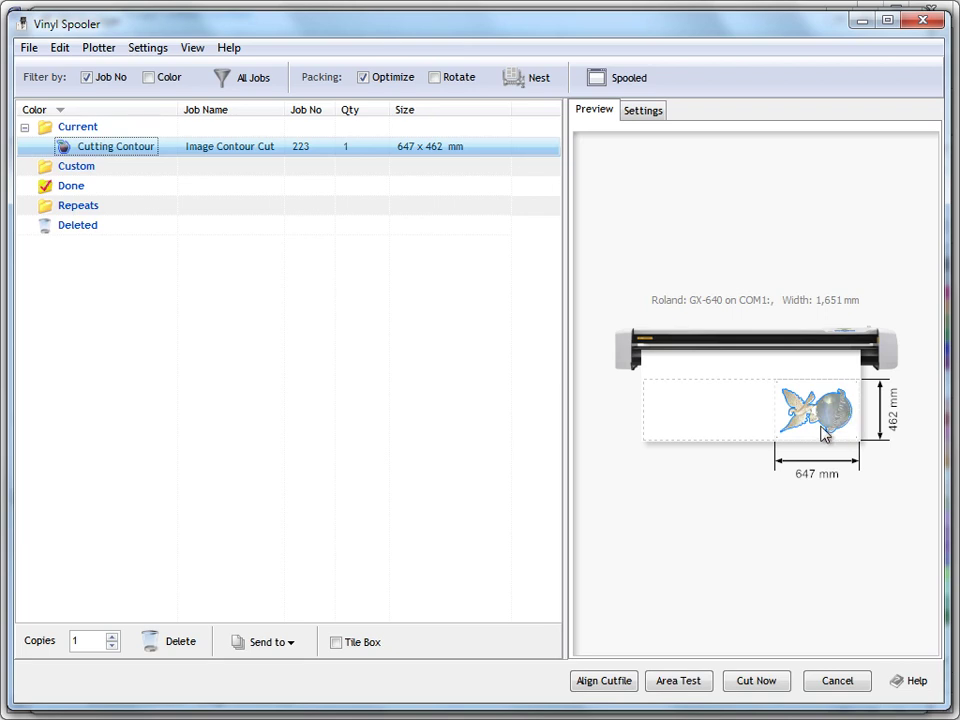
{"action": "left_click", "coordinate": [147, 47]}
{"action": "left_click", "coordinate": [162, 129]}
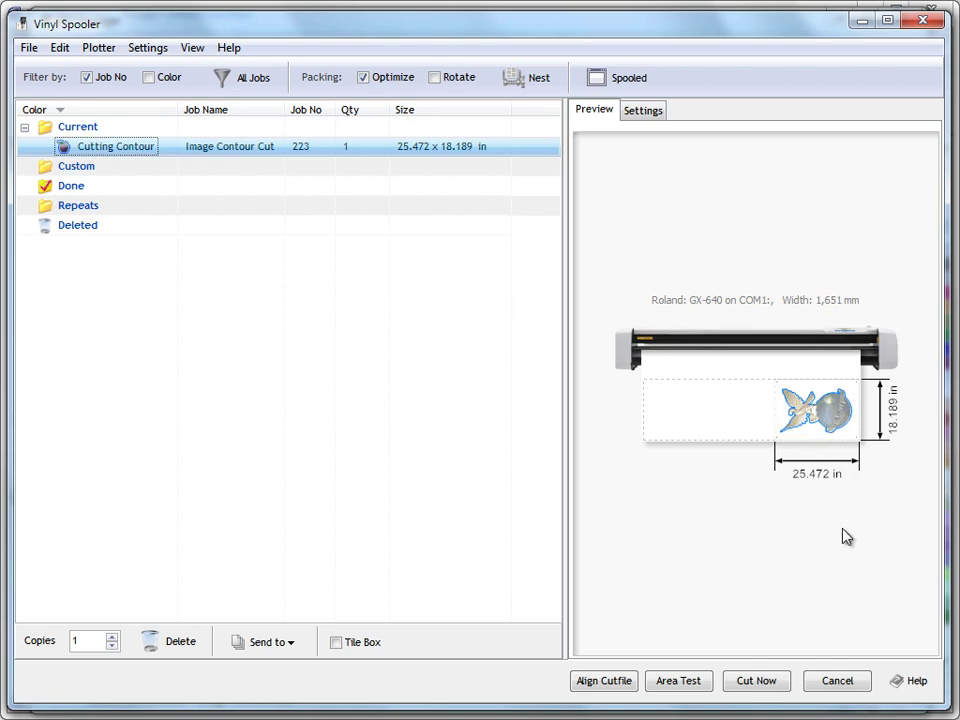
Start aligning the cutfile, compare the printed orientations, and continue with Rotate 90 as the match for the loaded media
{"action": "left_click", "coordinate": [618, 690]}
{"action": "left_click", "coordinate": [603, 681]}
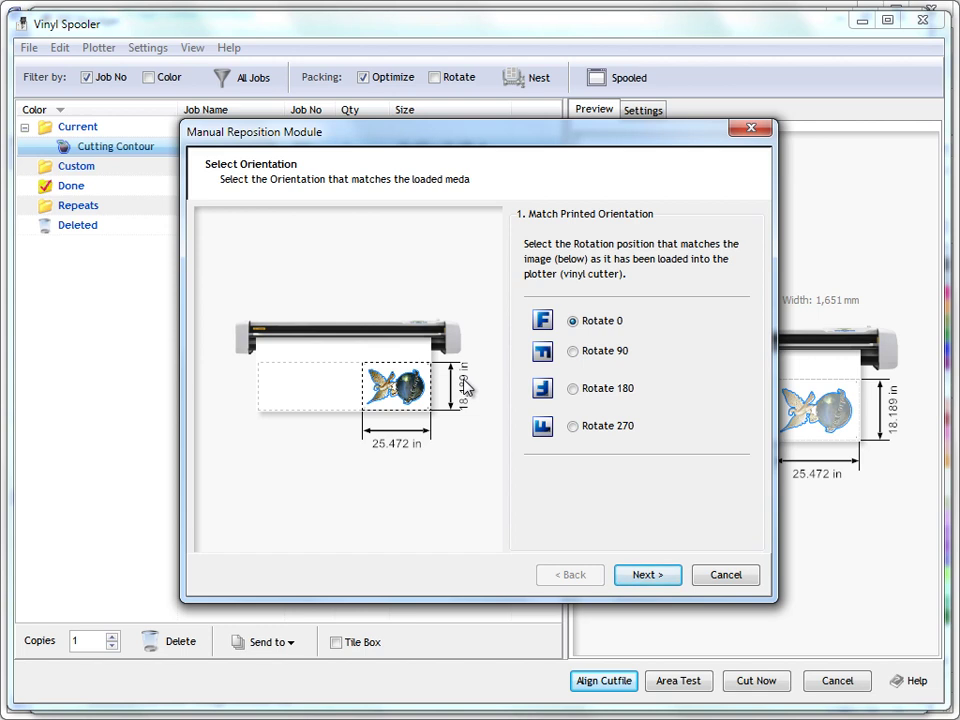
{"action": "left_click", "coordinate": [587, 354]}
{"action": "left_click", "coordinate": [585, 389]}
{"action": "left_click", "coordinate": [587, 427]}
{"action": "left_click", "coordinate": [585, 387]}
{"action": "left_click", "coordinate": [590, 352]}
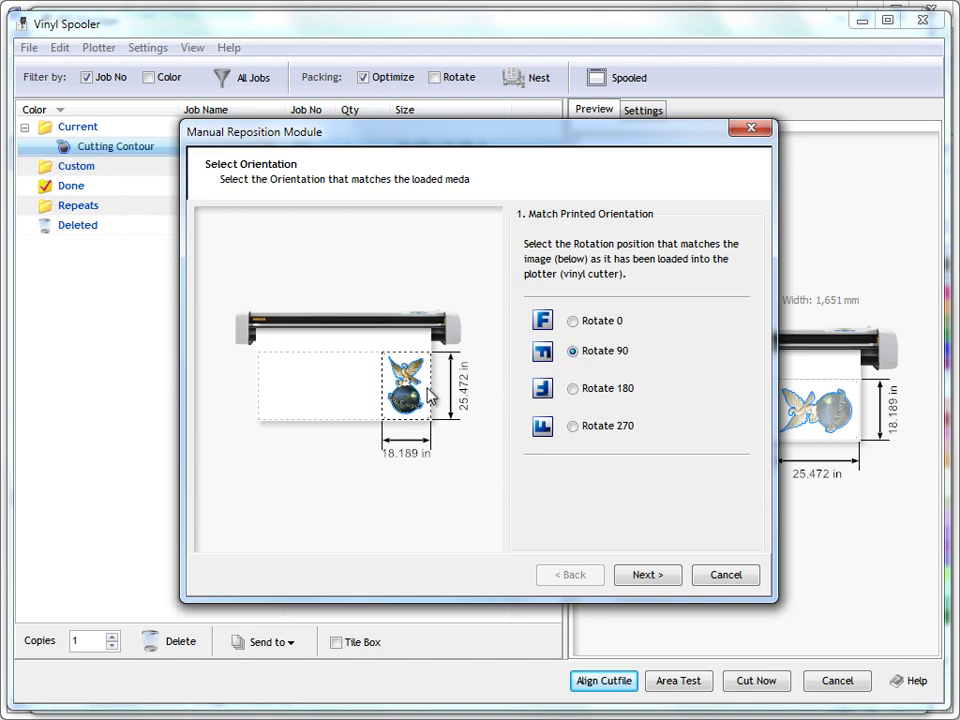
{"action": "left_click", "coordinate": [591, 323]}
{"action": "left_click", "coordinate": [574, 388]}
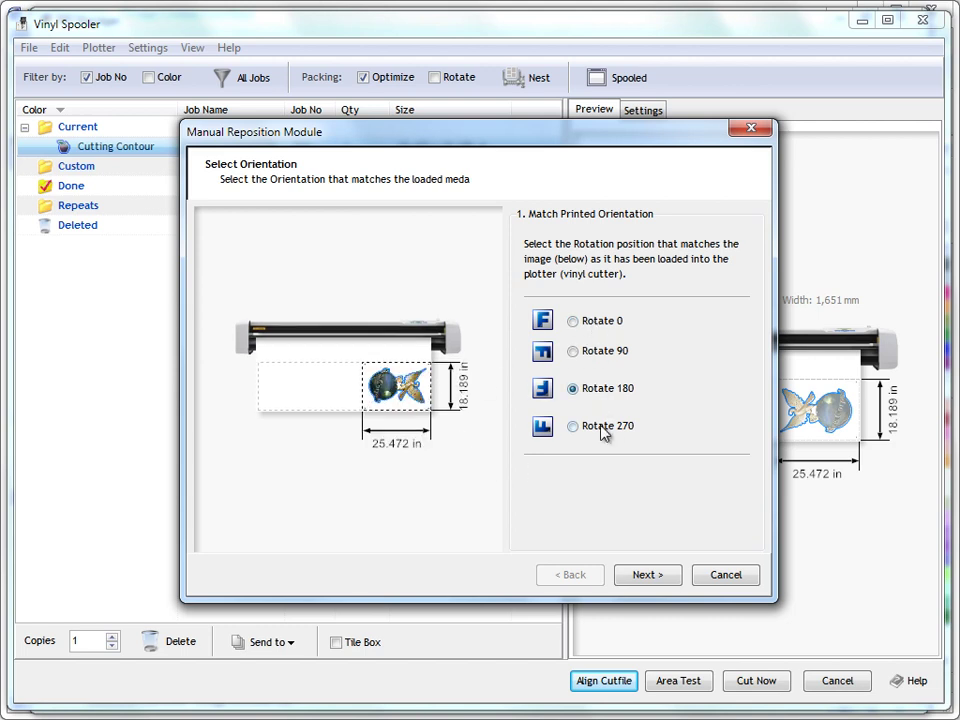
{"action": "left_click", "coordinate": [602, 428]}
{"action": "left_click", "coordinate": [592, 356]}
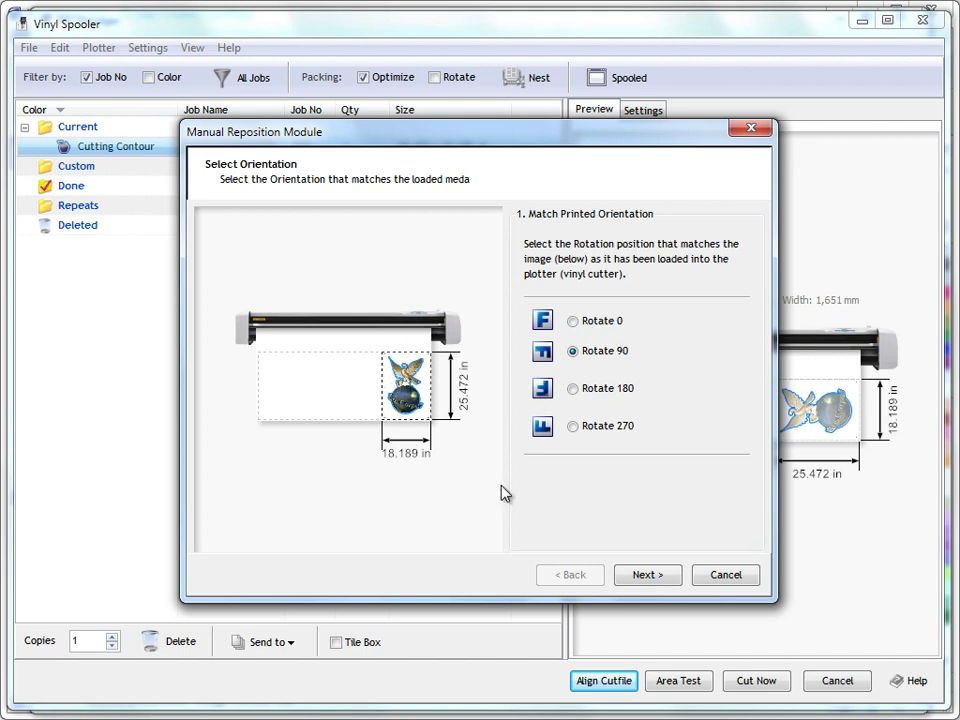
{"action": "left_click", "coordinate": [651, 580]}
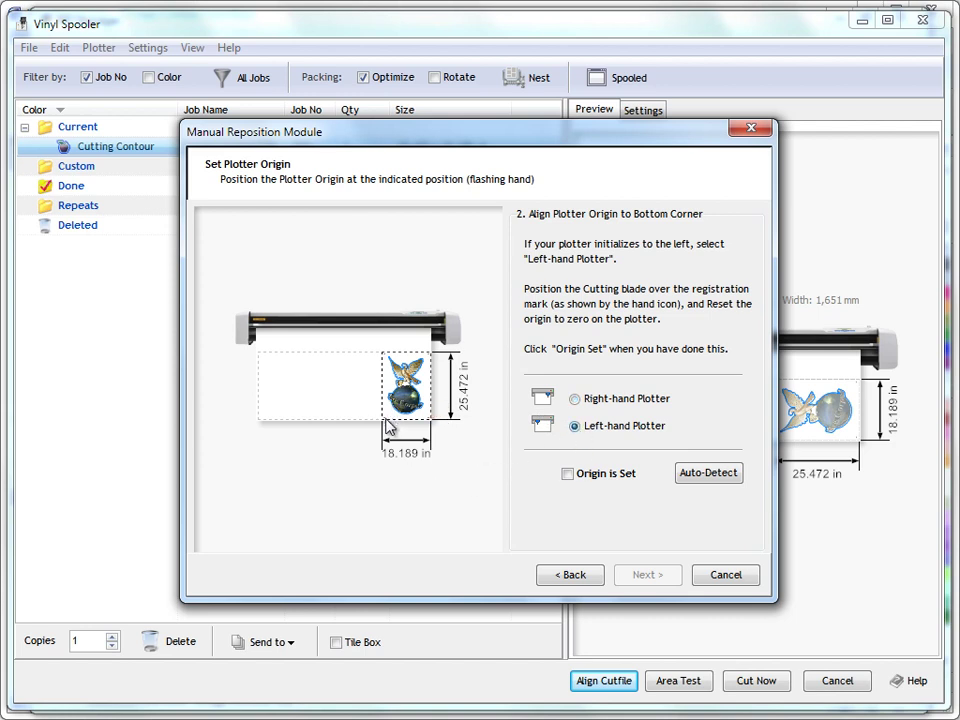
Set the plotter origin for a right-hand plotter, mark the origin as set, and continue to the alignment point
{"action": "left_click", "coordinate": [614, 400]}
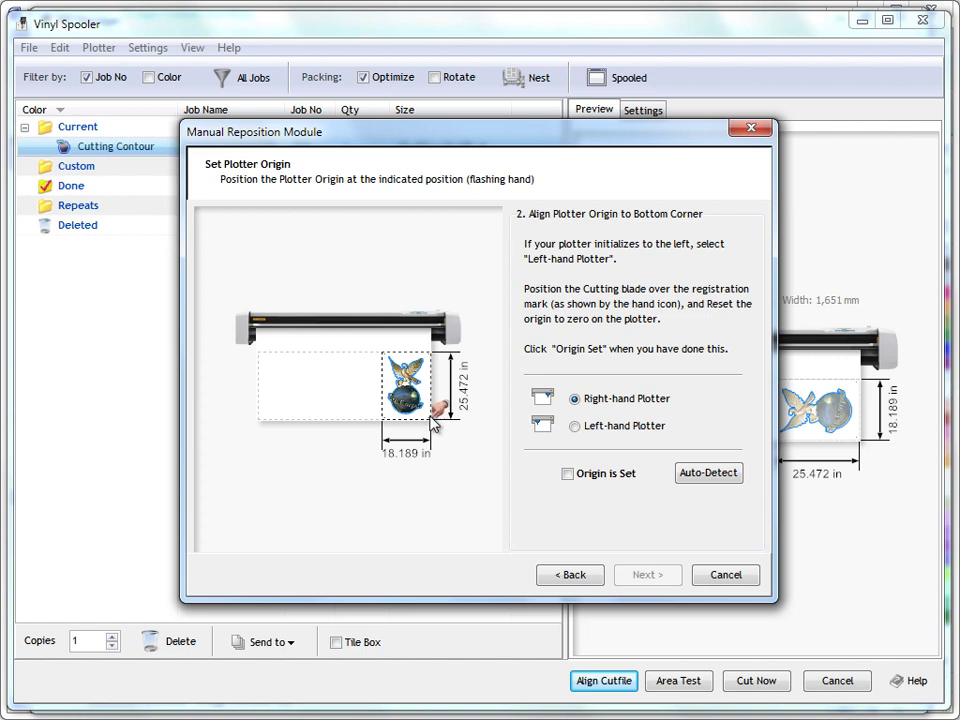
{"action": "left_click", "coordinate": [568, 475]}
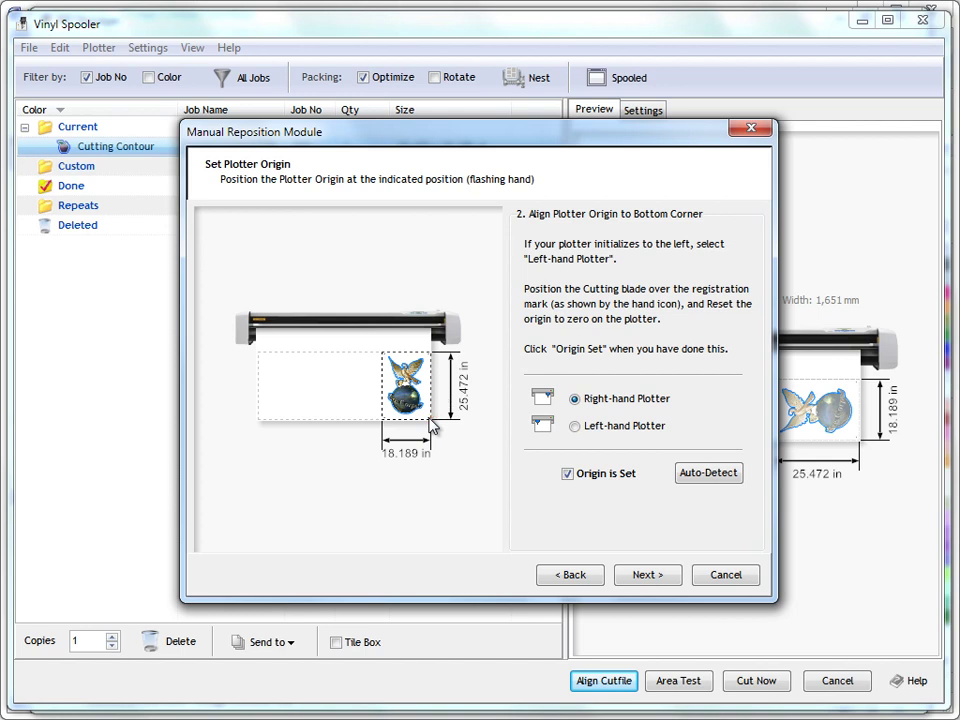
{"action": "left_click", "coordinate": [660, 577]}
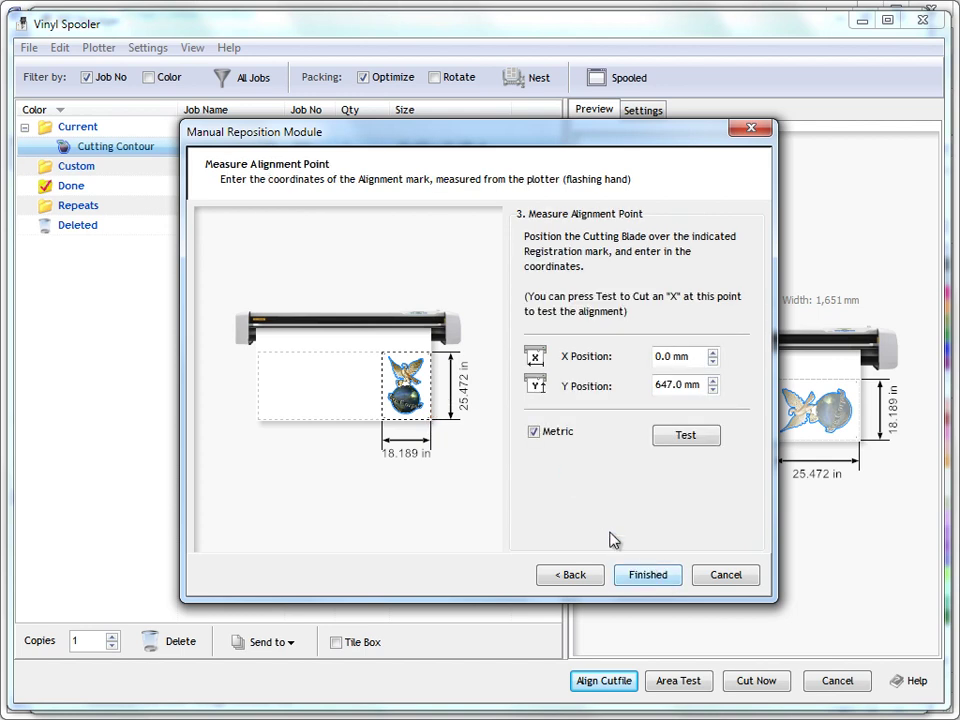
Switch the alignment point coordinates to inches, check the X and Y positions, test the alignment point, and finish the alignment
{"action": "left_click", "coordinate": [550, 442]}
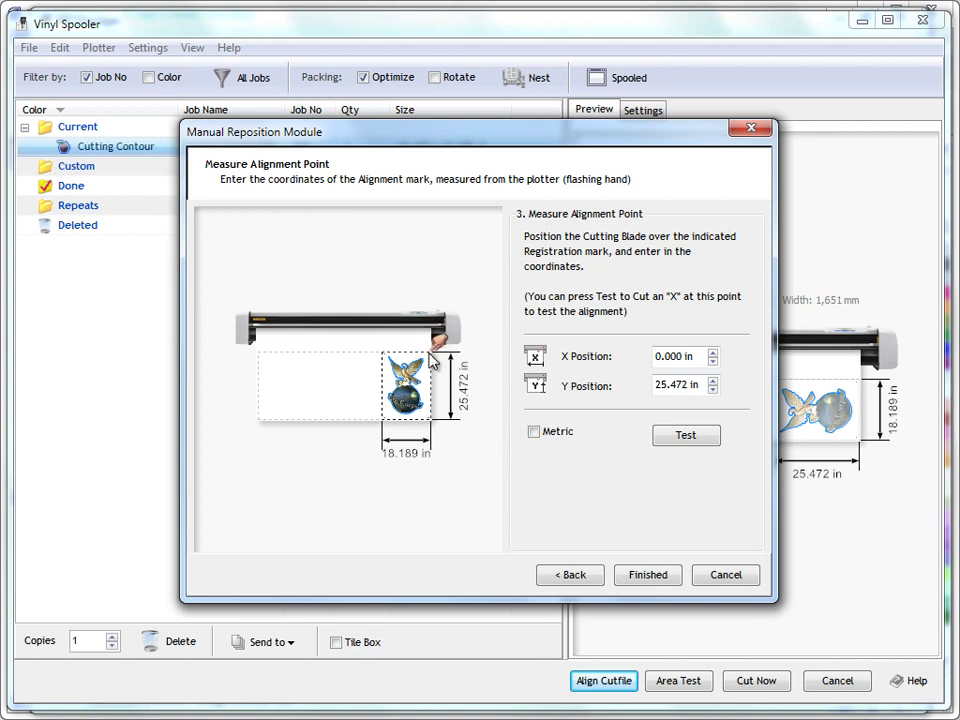
{"action": "triple_click", "coordinate": [686, 386]}
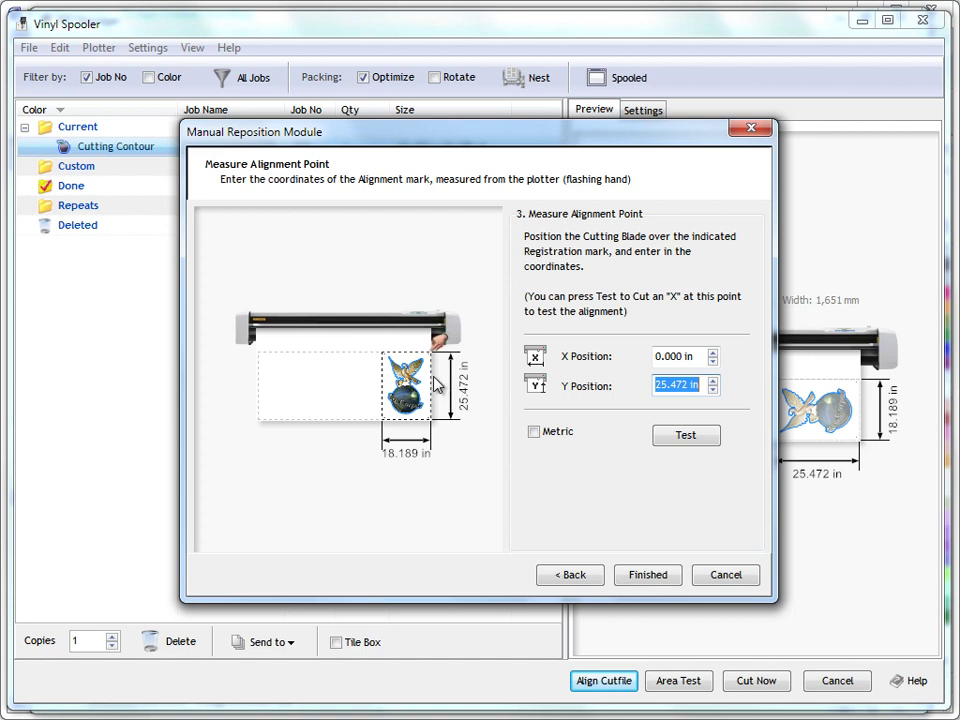
{"action": "left_click", "coordinate": [698, 356]}
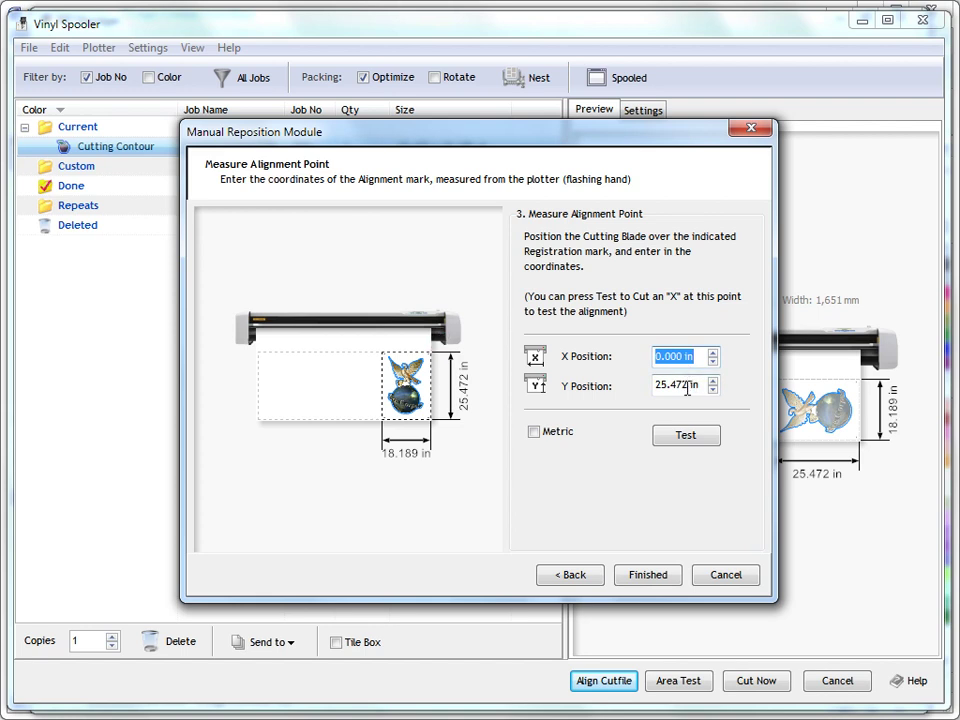
{"action": "left_click", "coordinate": [687, 386]}
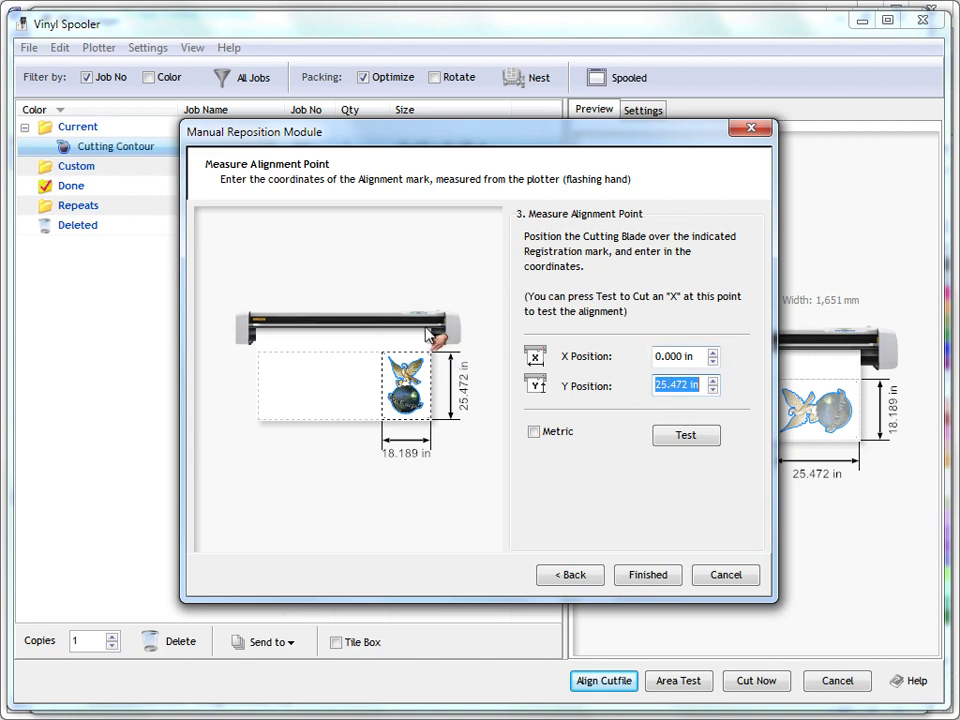
{"action": "left_click", "coordinate": [707, 439]}
{"action": "left_click", "coordinate": [664, 577]}
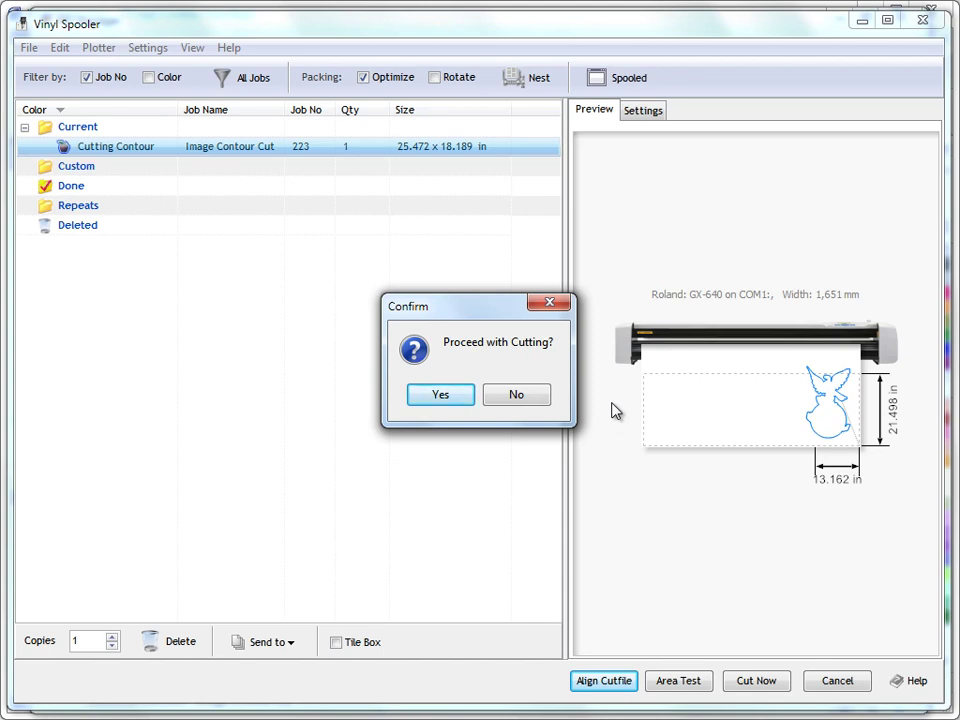
Decline to proceed with cutting, and close the Vinyl Spooler and RIP Manager
{"action": "left_click", "coordinate": [492, 395]}
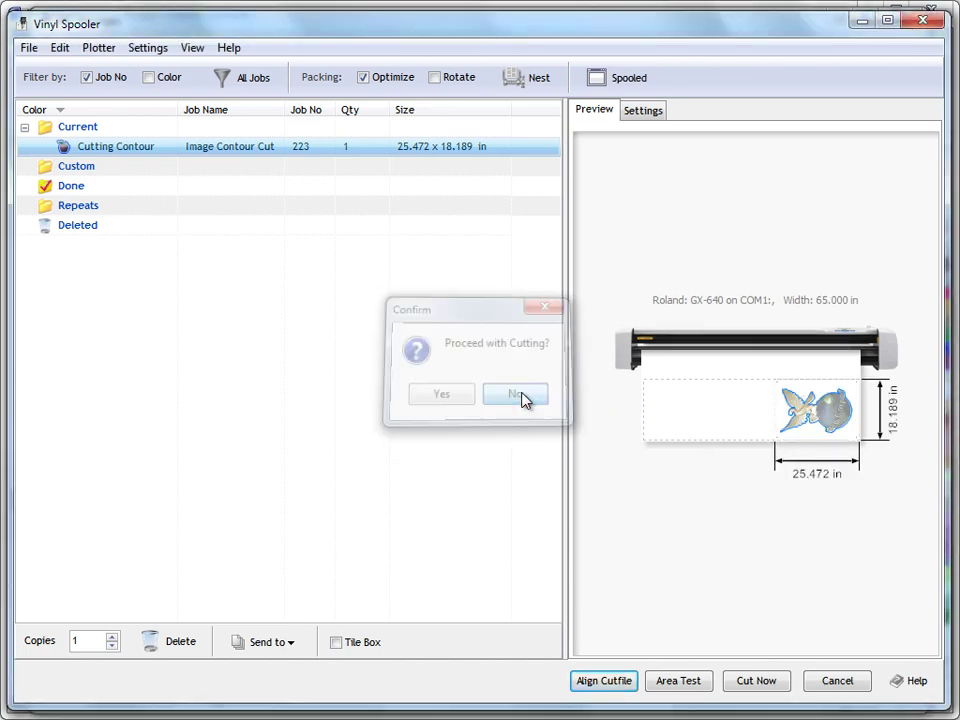
{"action": "left_click", "coordinate": [822, 677]}
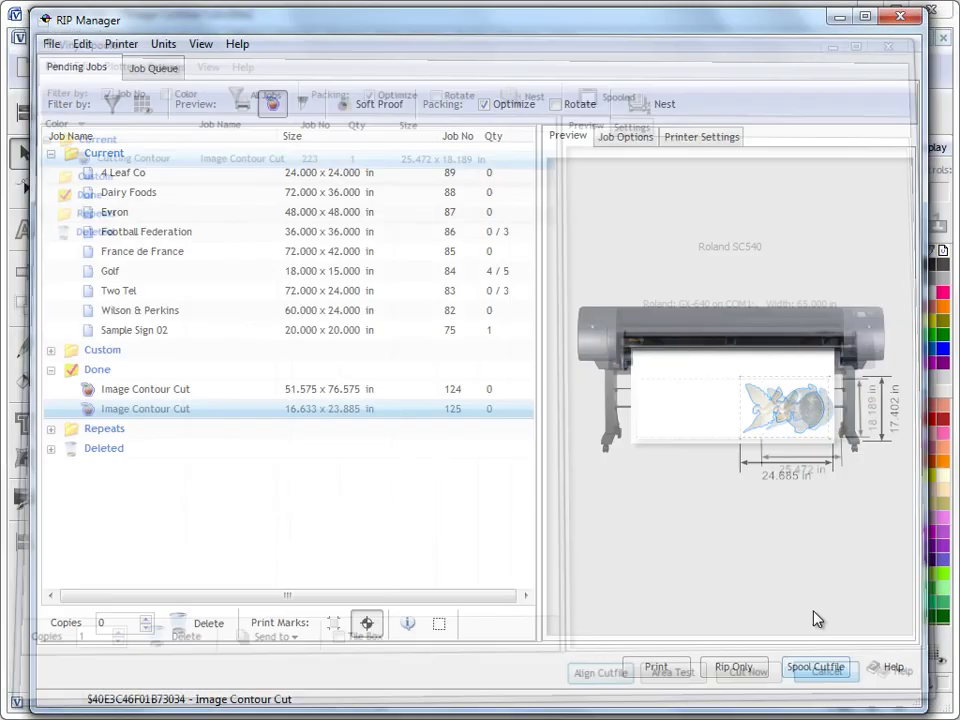
{"action": "left_click", "coordinate": [900, 17]}
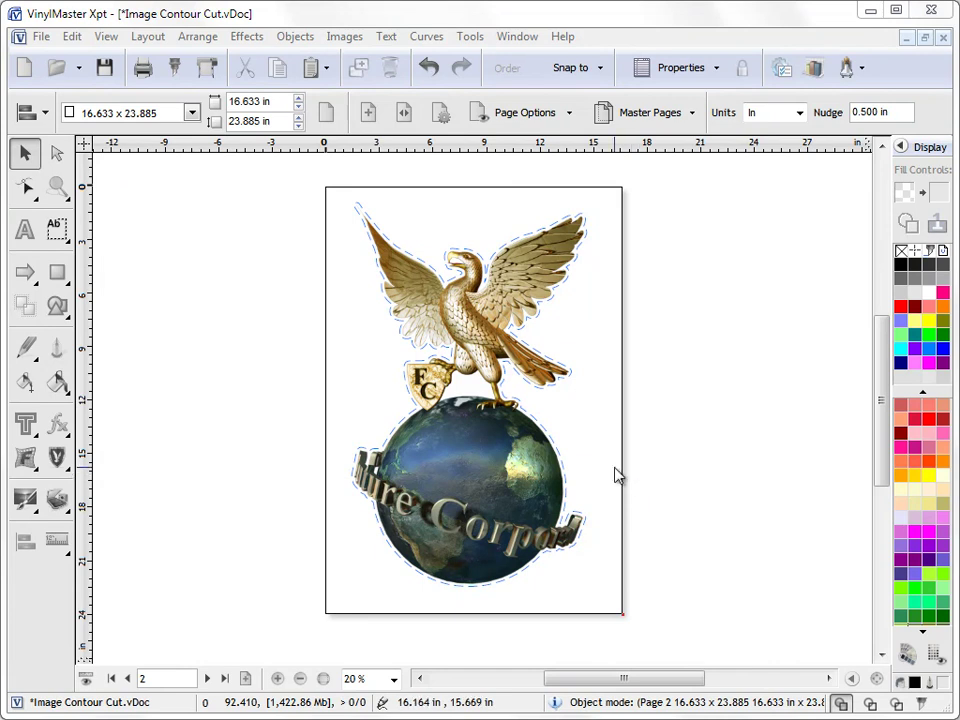
Send the 65 x 92 in artwork on the last page to the RIP as Print & Cut and preview its job
{"action": "left_click", "coordinate": [225, 679]}
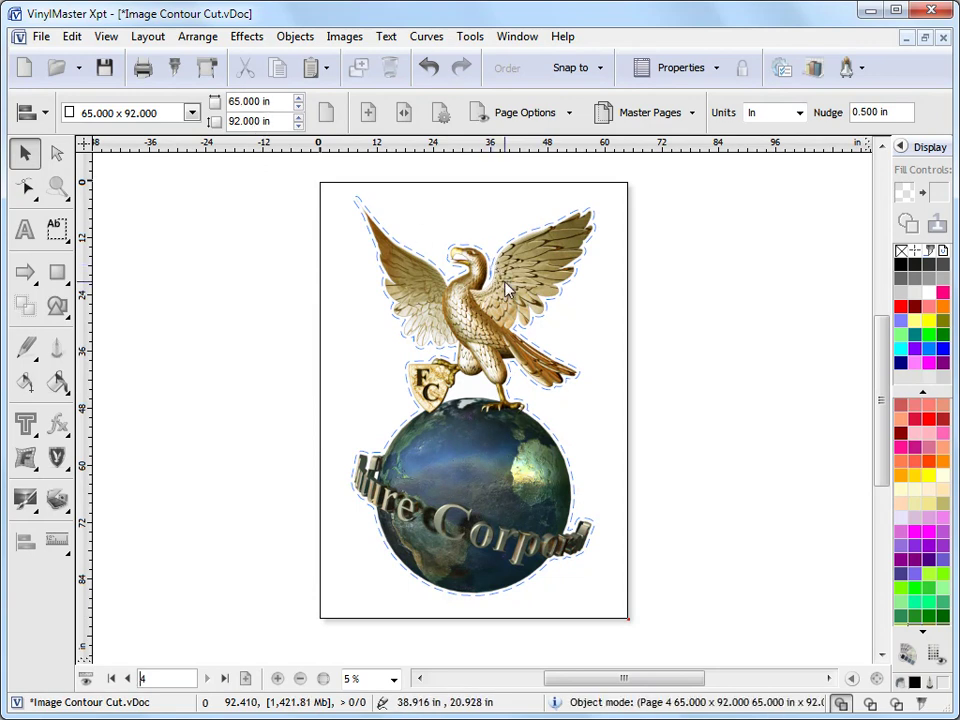
{"action": "left_click", "coordinate": [207, 72]}
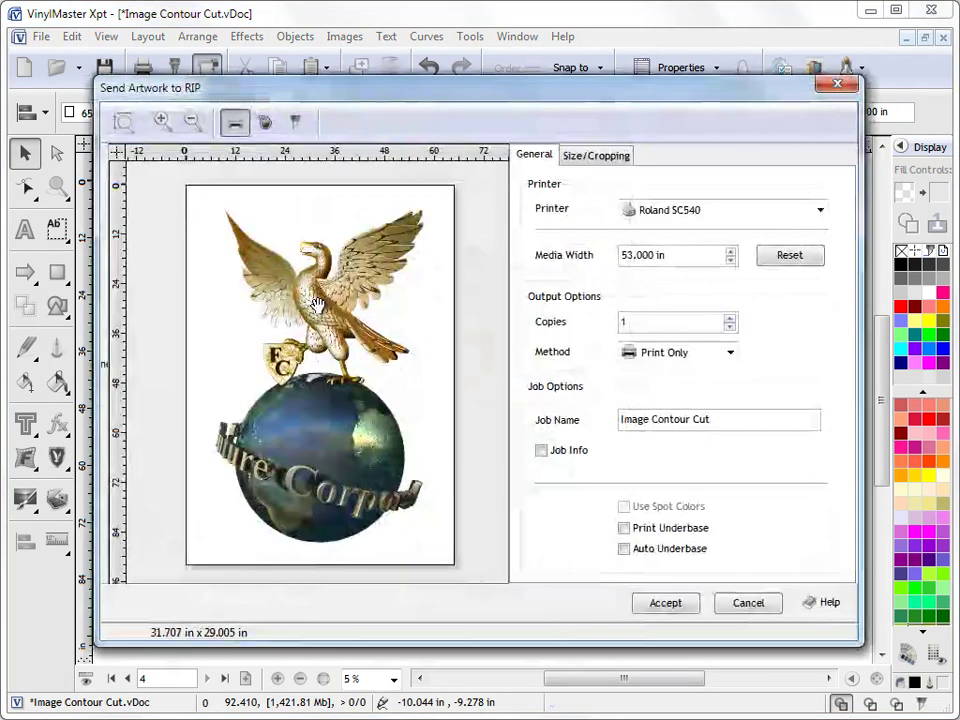
{"action": "left_click", "coordinate": [265, 122]}
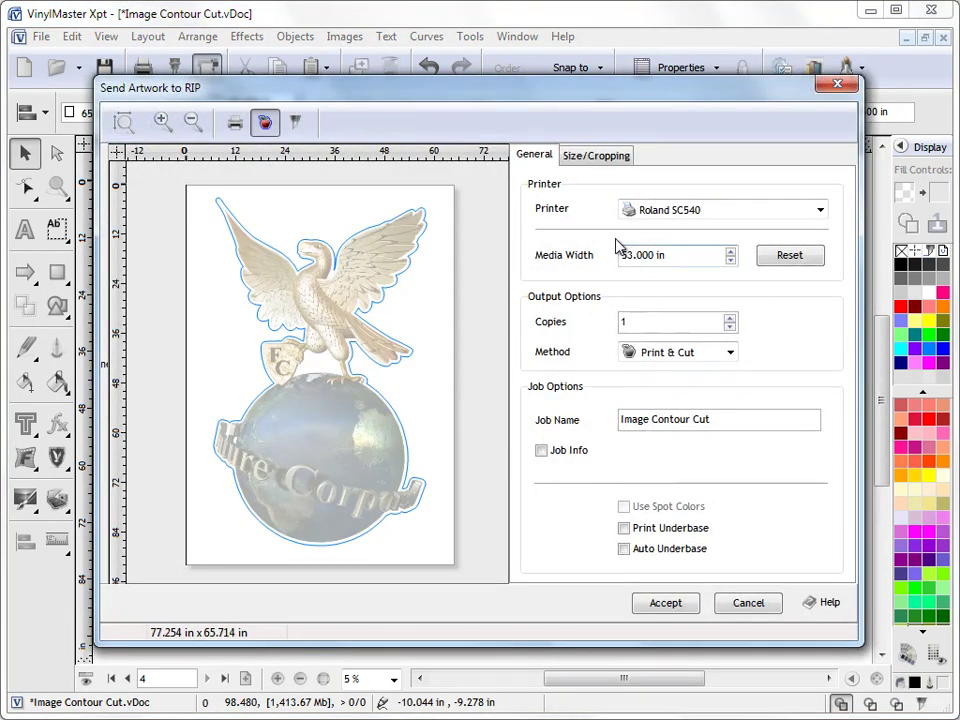
{"action": "left_click", "coordinate": [670, 604]}
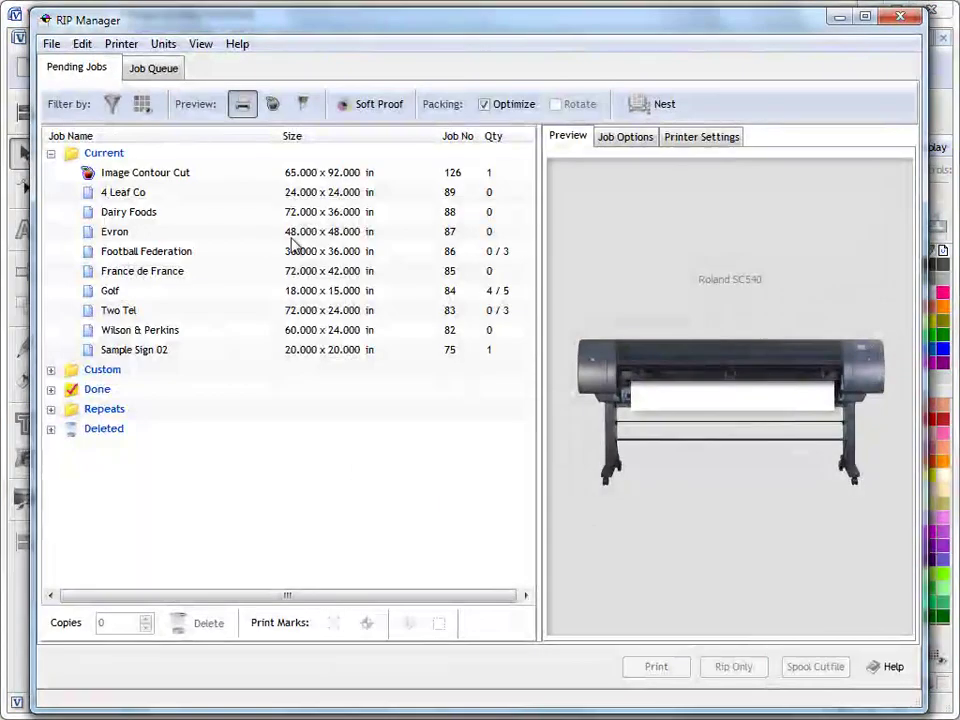
{"action": "left_click", "coordinate": [189, 174]}
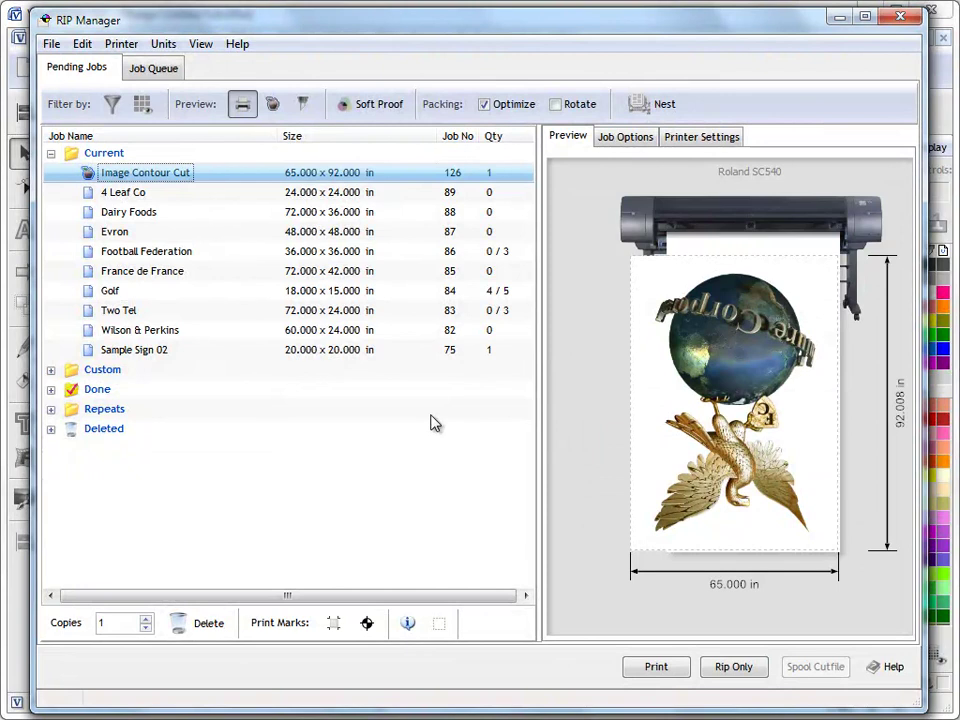
{"action": "left_click", "coordinate": [900, 17]}
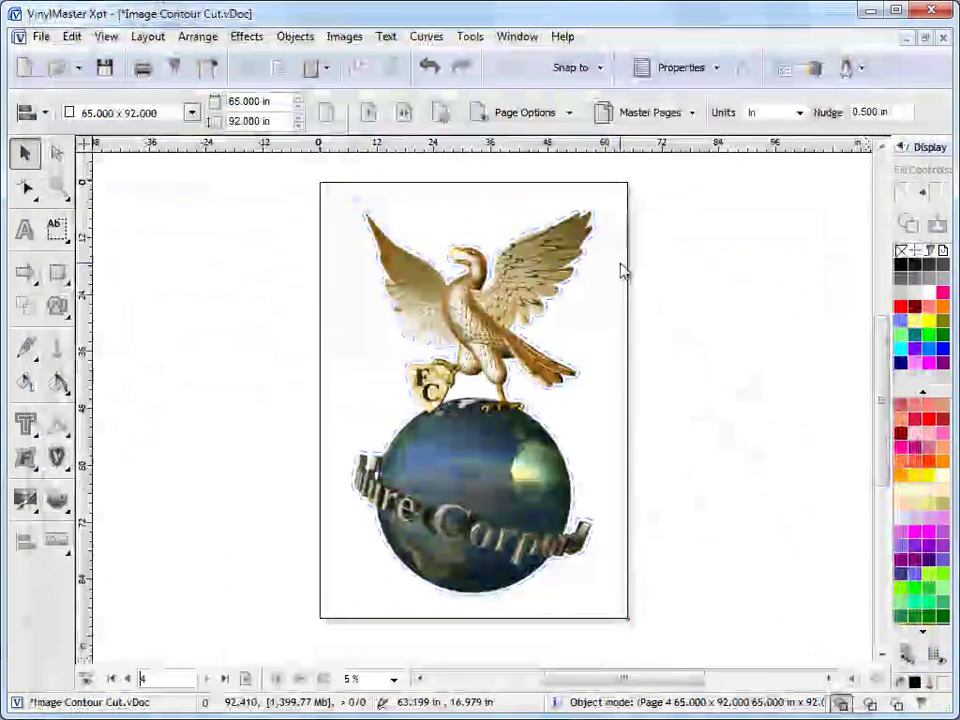
Start sending the artwork to the RIP again with Tile to Media enabled, fitting tile width and height to the 53 in media
{"action": "left_click", "coordinate": [210, 70]}
{"action": "left_click", "coordinate": [595, 155]}
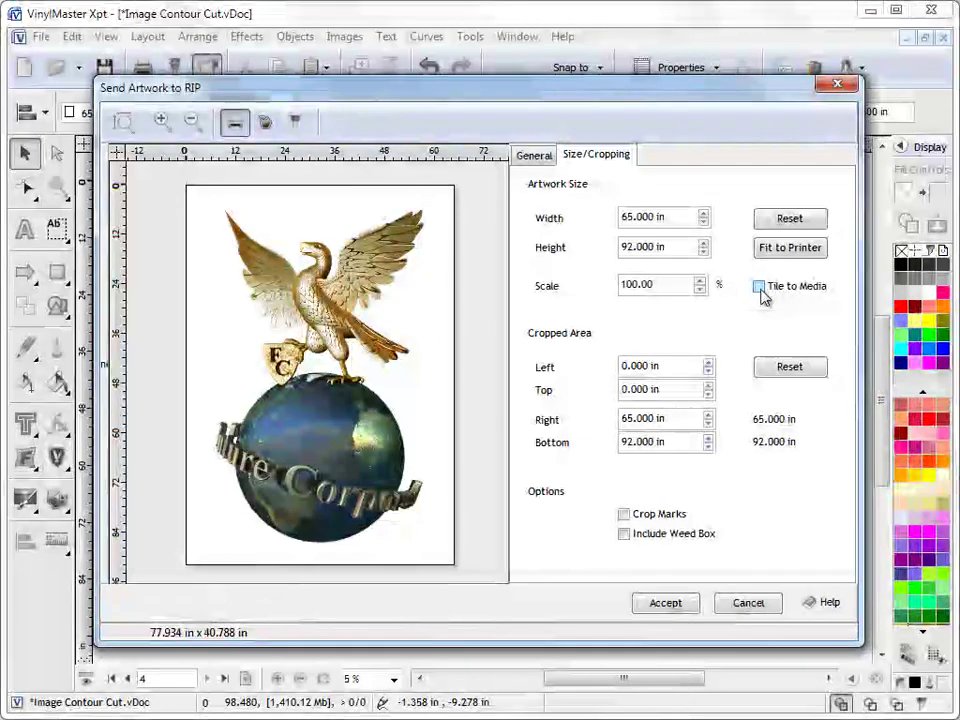
{"action": "left_click", "coordinate": [759, 287]}
{"action": "left_click", "coordinate": [672, 155]}
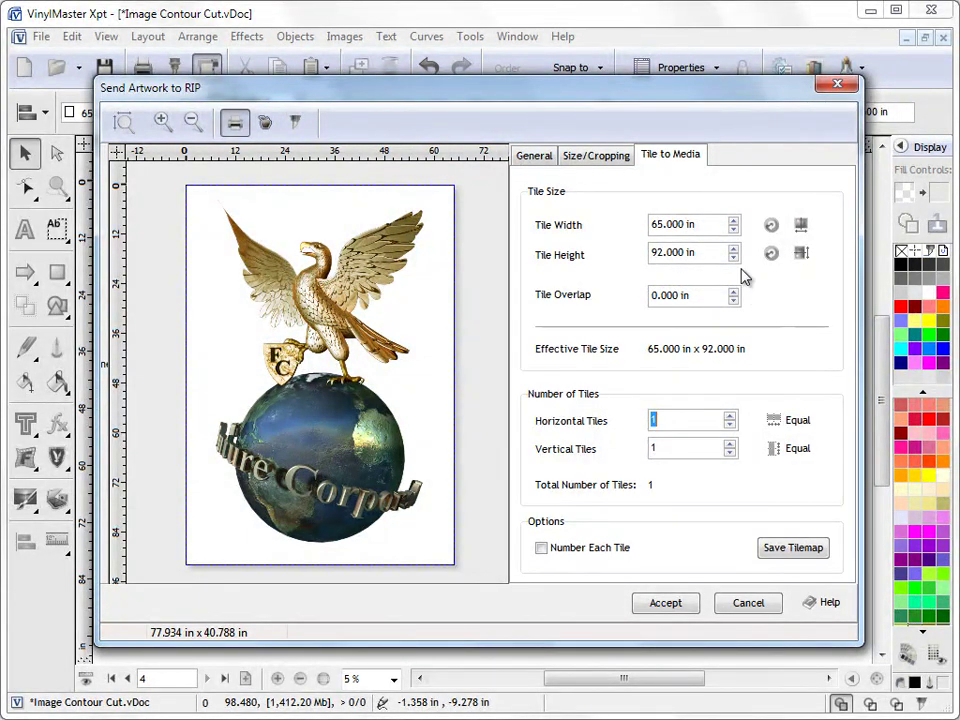
{"action": "left_click", "coordinate": [800, 225]}
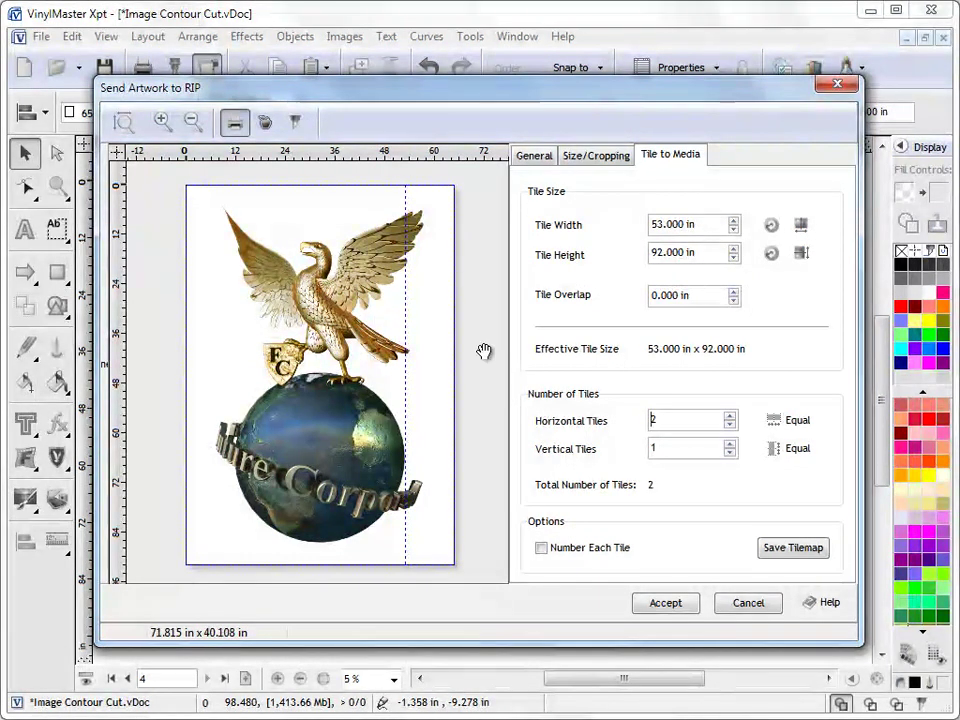
{"action": "left_click", "coordinate": [801, 253]}
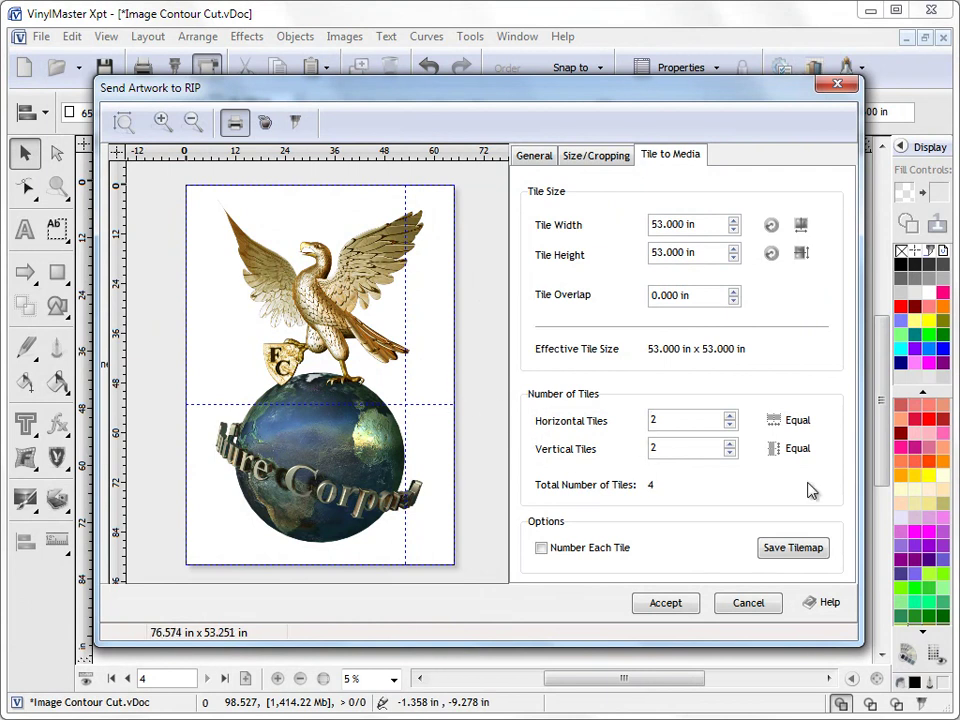
Make the horizontal and vertical tiles equal at 32.5 x 46 in and set the tile overlap to 0.5 in
{"action": "left_click", "coordinate": [799, 424]}
{"action": "left_click", "coordinate": [797, 451]}
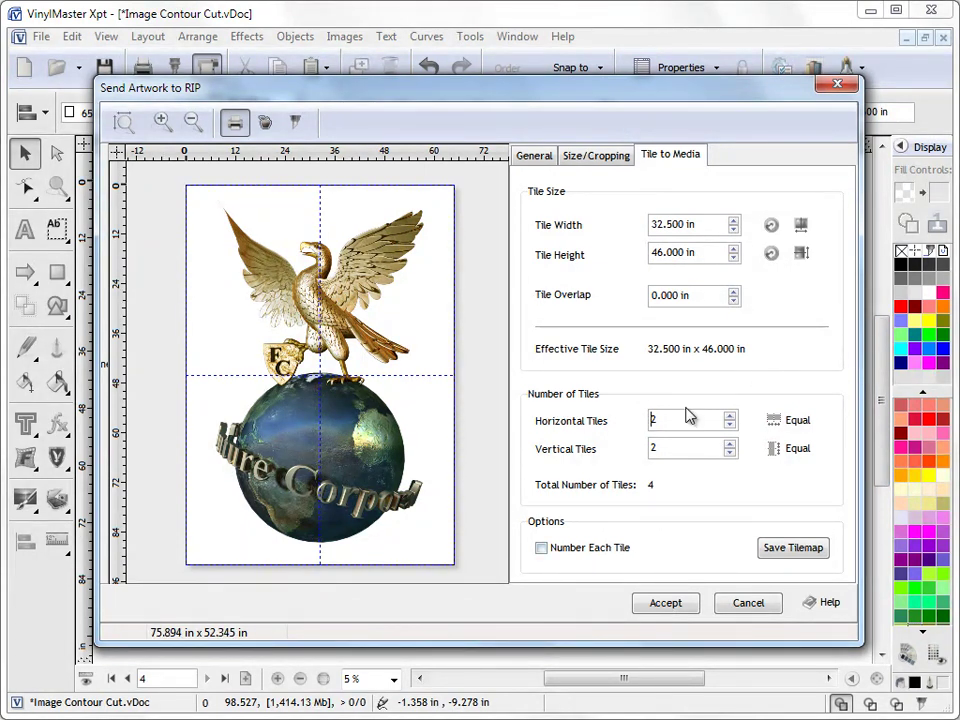
{"action": "left_click", "coordinate": [700, 290]}
{"action": "left_click", "coordinate": [734, 291]}
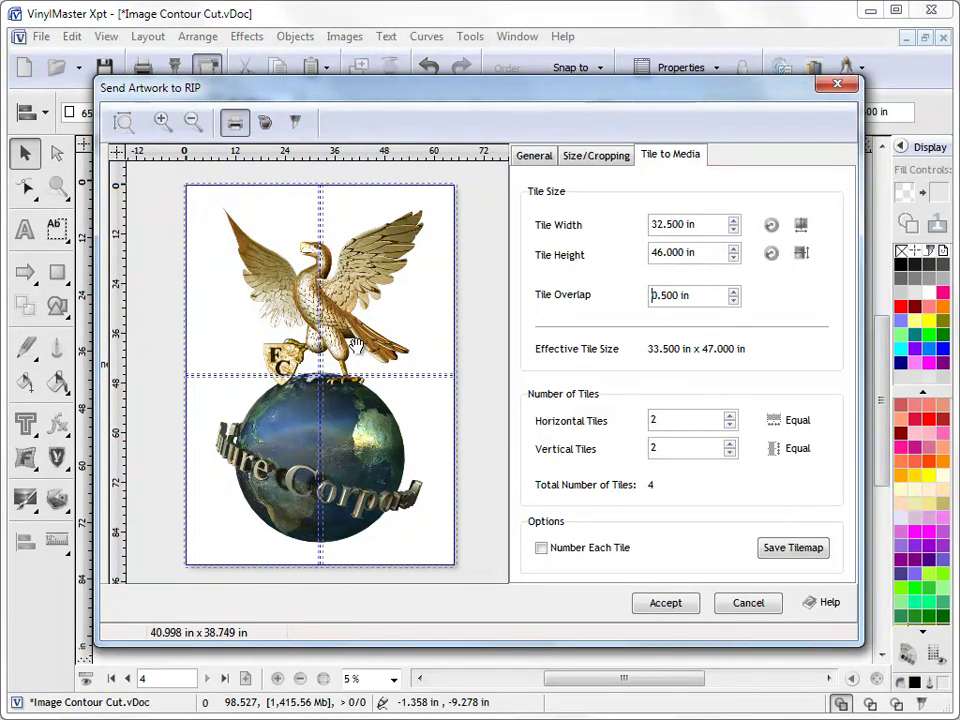
Preview the tiled artwork with its contour cut lines and send the 2 x 2 tiles to the RIP
{"action": "left_click", "coordinate": [265, 122]}
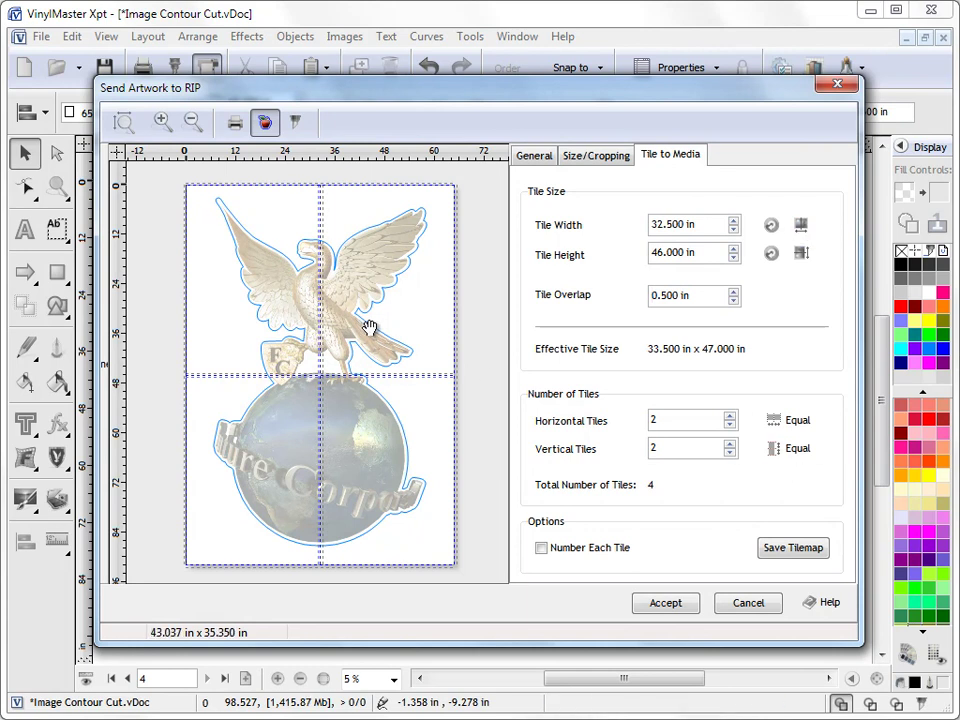
{"action": "left_click", "coordinate": [665, 604]}
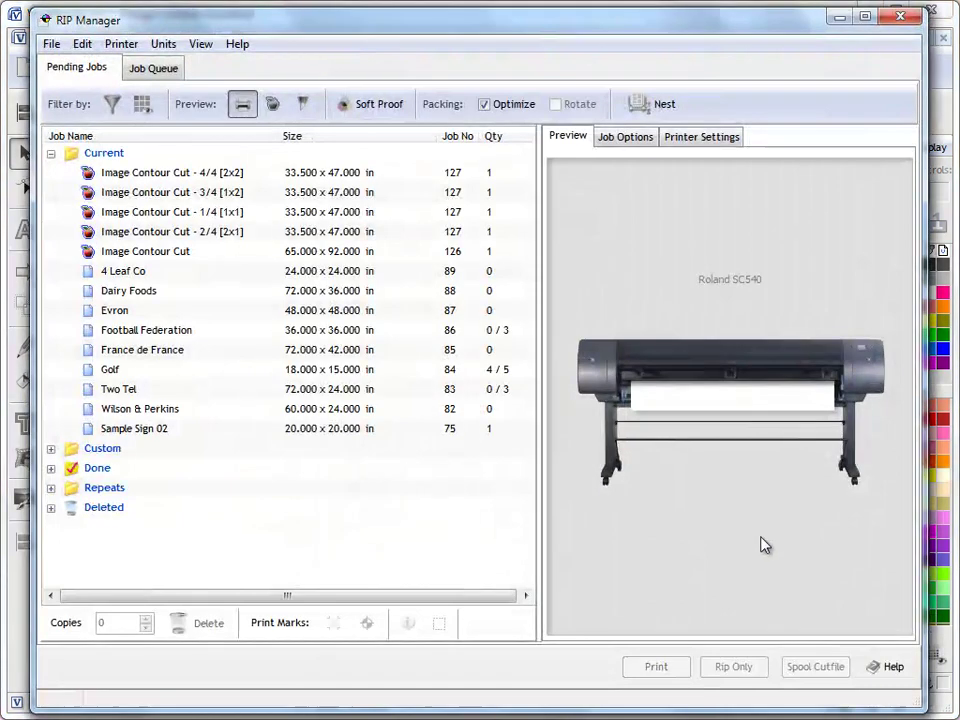
Examine the individual Image Contour Cut tiles in the RIP Manager's combined print-and-cut preview
{"action": "left_click", "coordinate": [228, 216]}
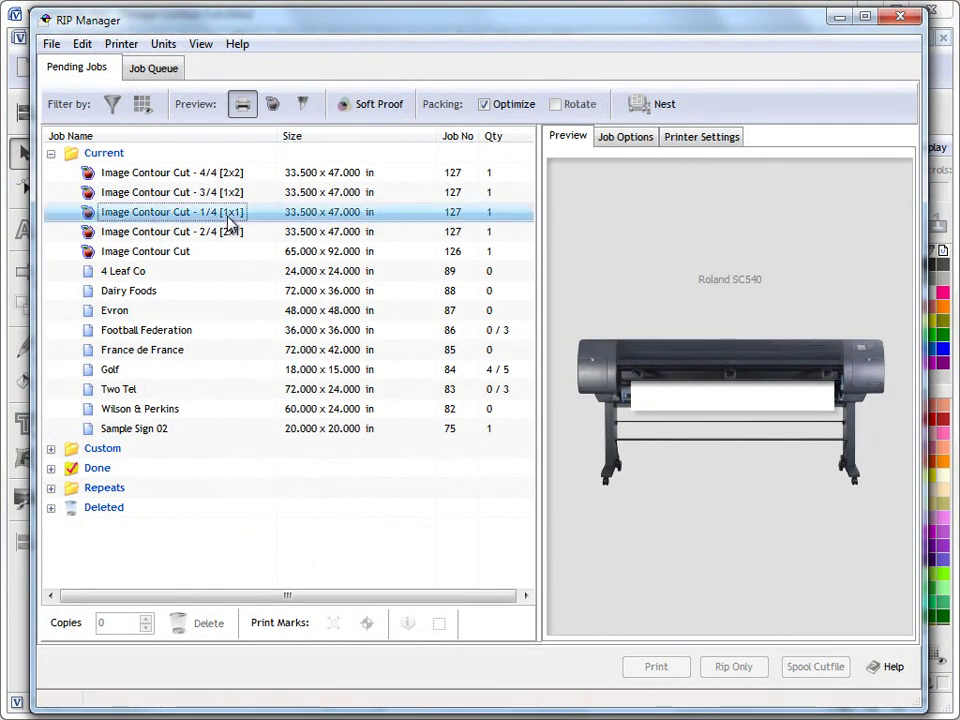
{"action": "left_click", "coordinate": [274, 106]}
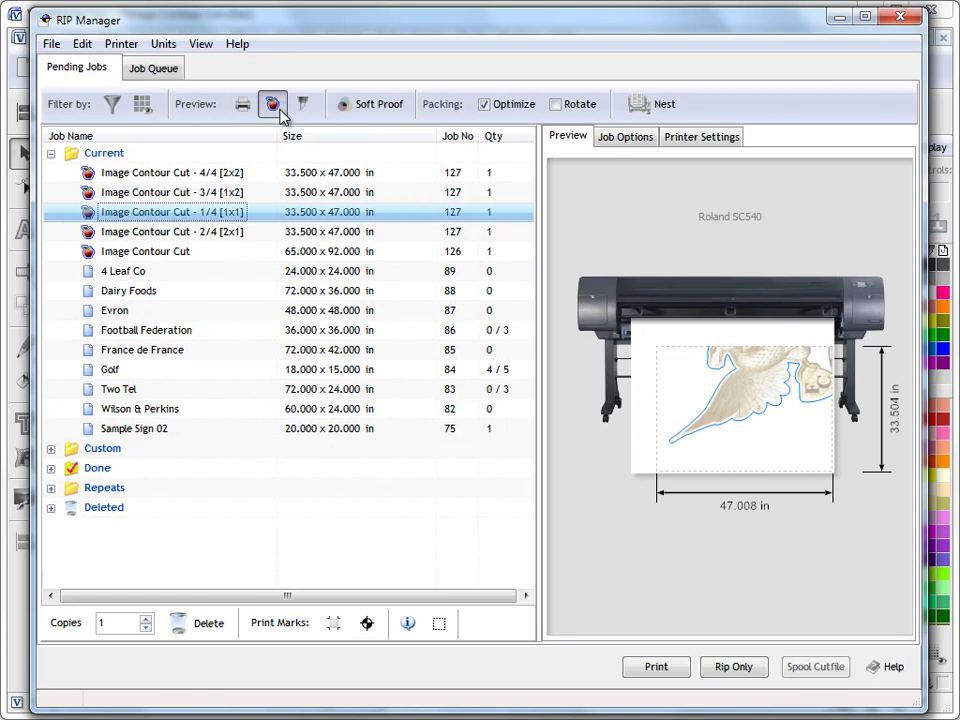
{"action": "left_click", "coordinate": [220, 233]}
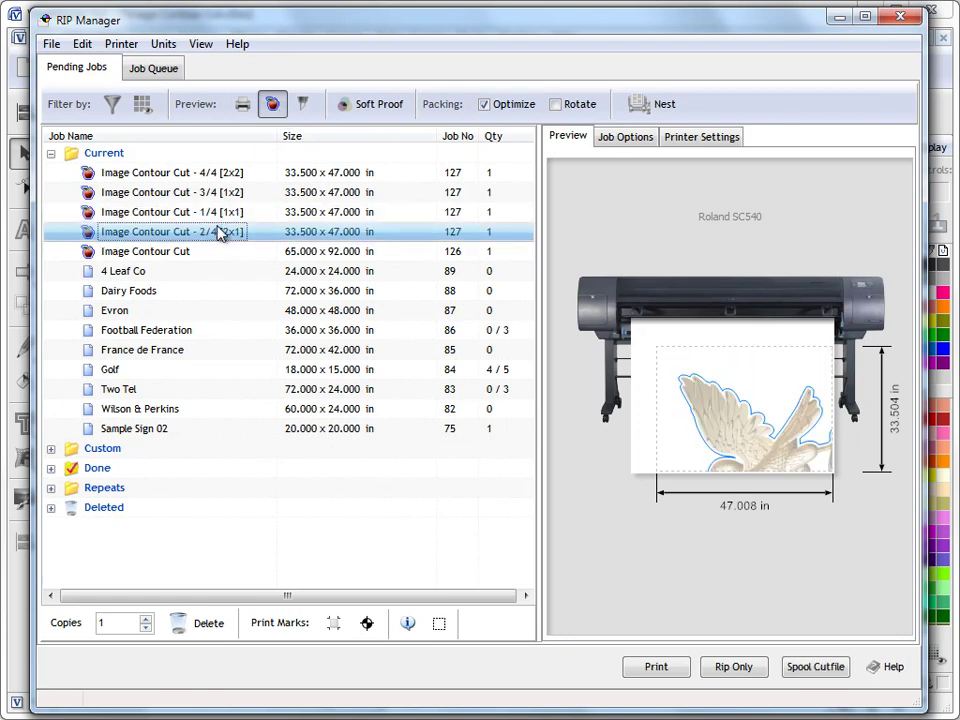
{"action": "left_click", "coordinate": [225, 192]}
{"action": "left_click", "coordinate": [227, 173]}
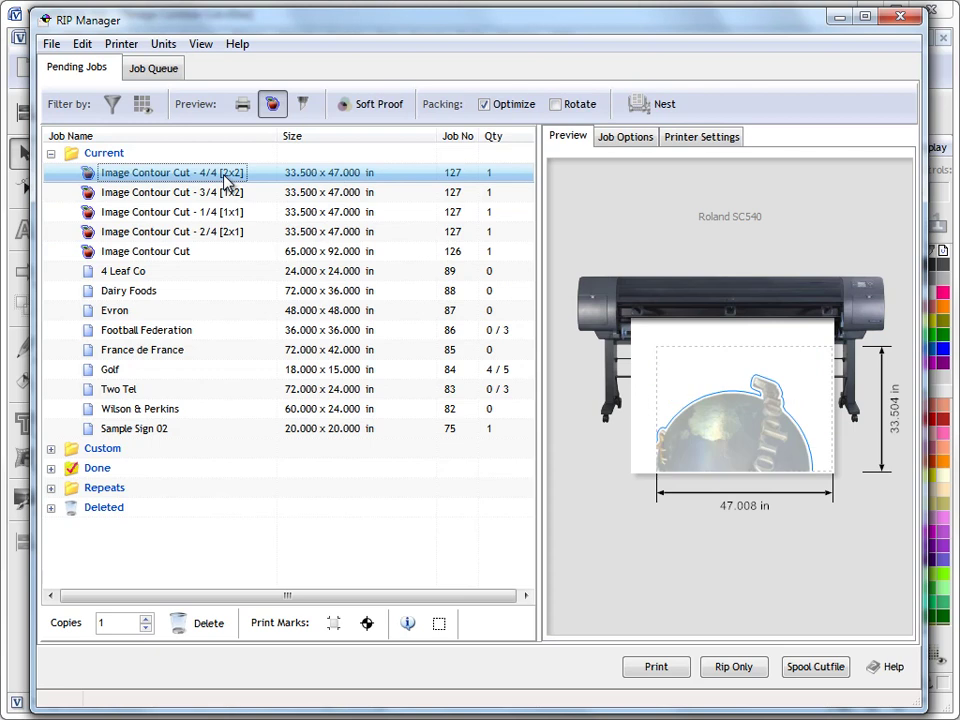
{"action": "left_click", "coordinate": [250, 231]}
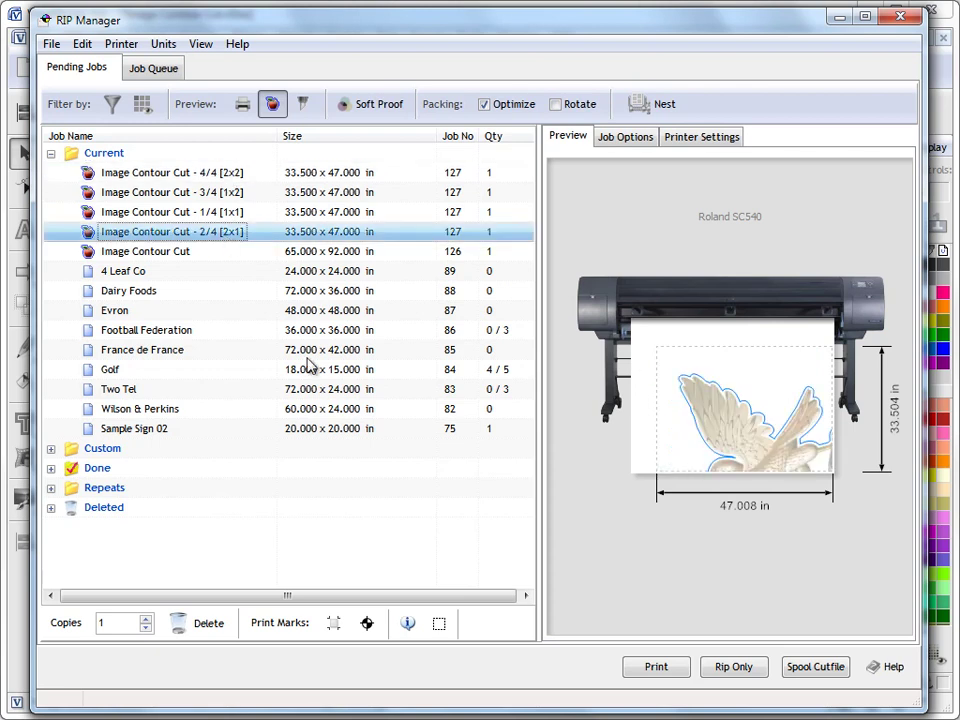
Add the dashed border and registration marks to tile Image Contour Cut - 1/4 [1x1]
{"action": "left_click", "coordinate": [240, 213]}
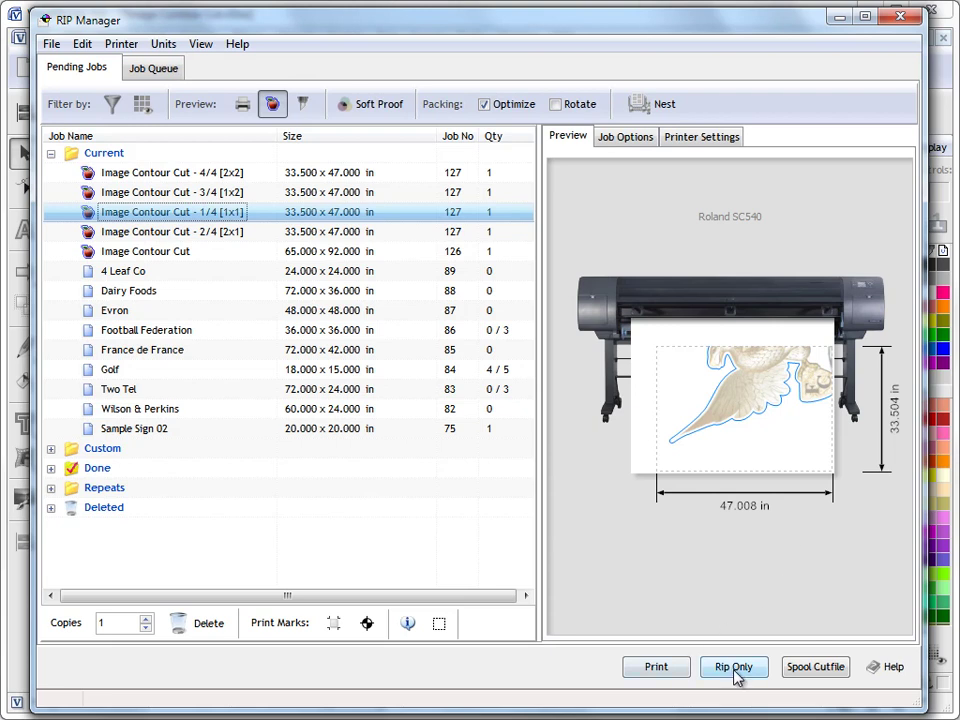
{"action": "left_click", "coordinate": [655, 666]}
{"action": "left_click", "coordinate": [439, 625]}
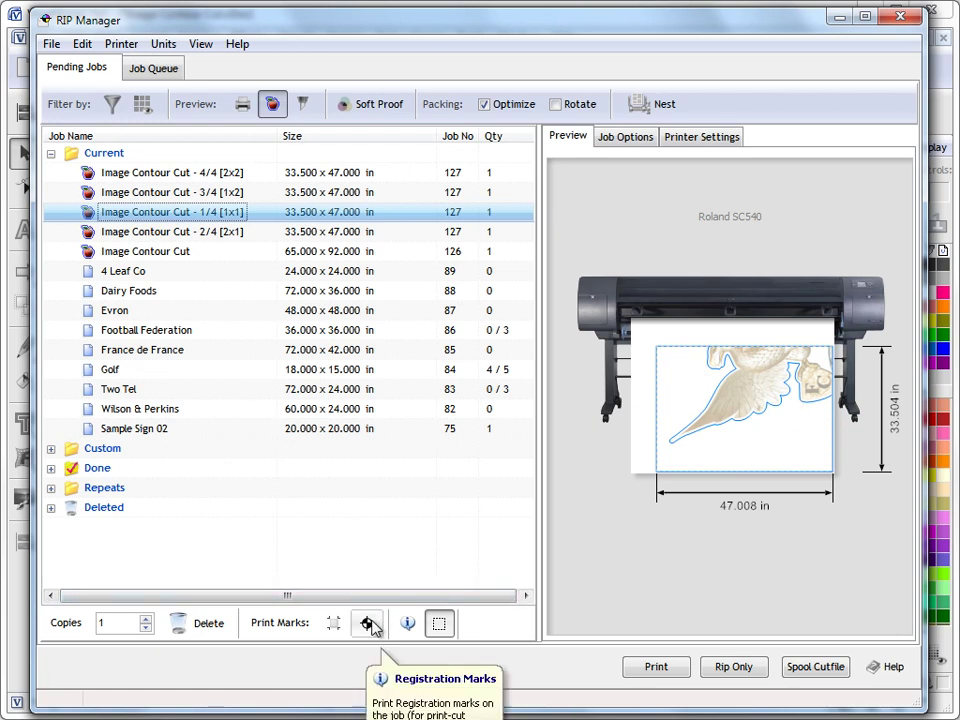
{"action": "left_click", "coordinate": [369, 624]}
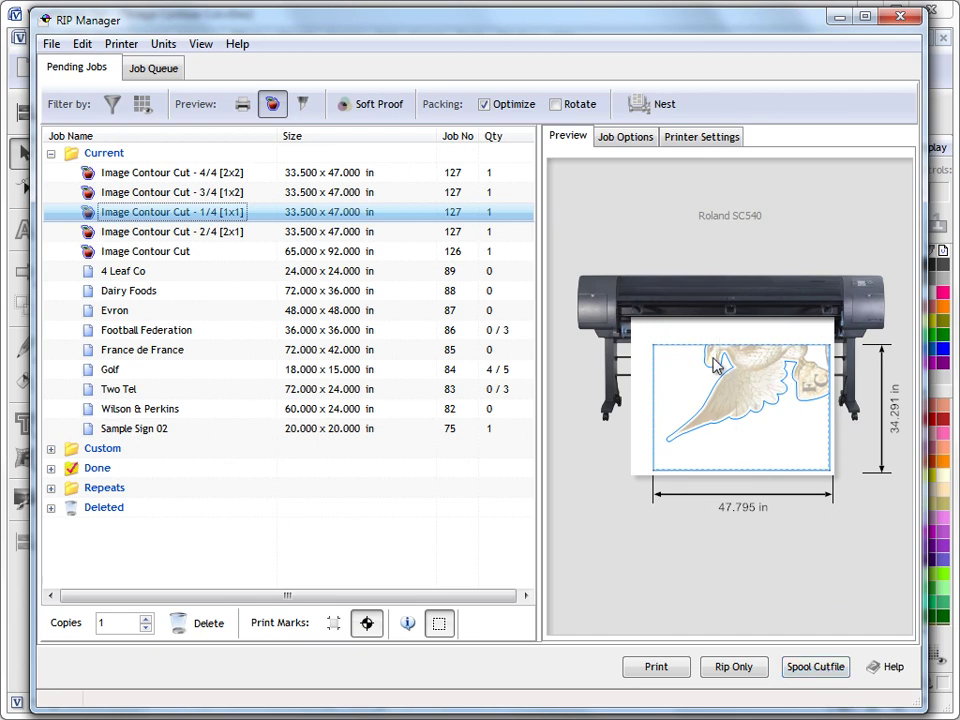
Print tile 1/4 [1x1] on the Roland SC540 and move the progress window off the job queue
{"action": "left_click", "coordinate": [674, 668]}
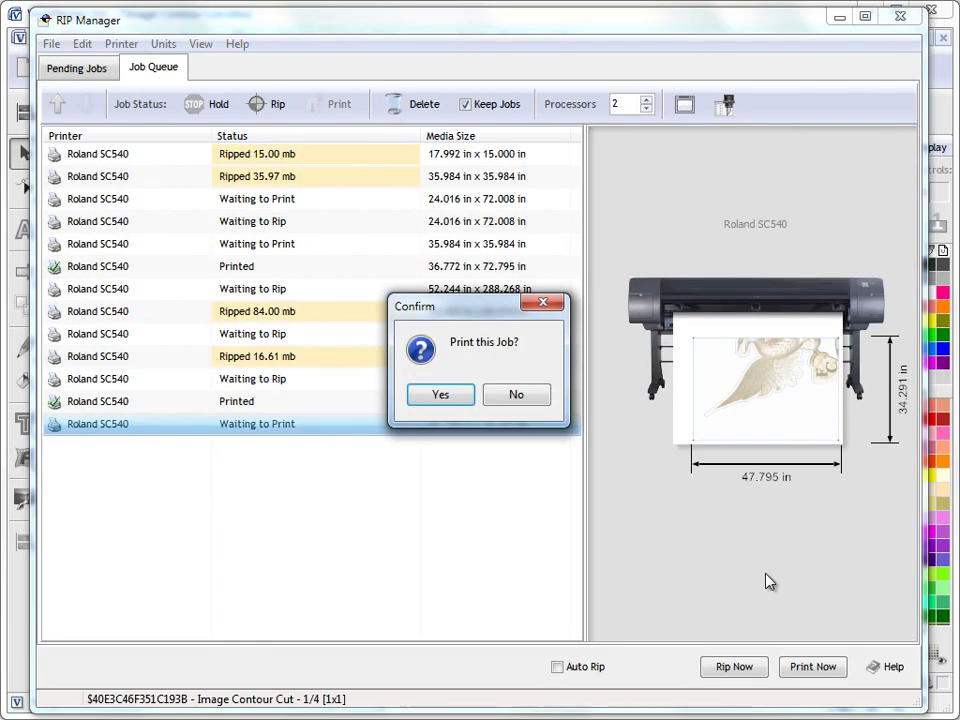
{"action": "left_click", "coordinate": [460, 402]}
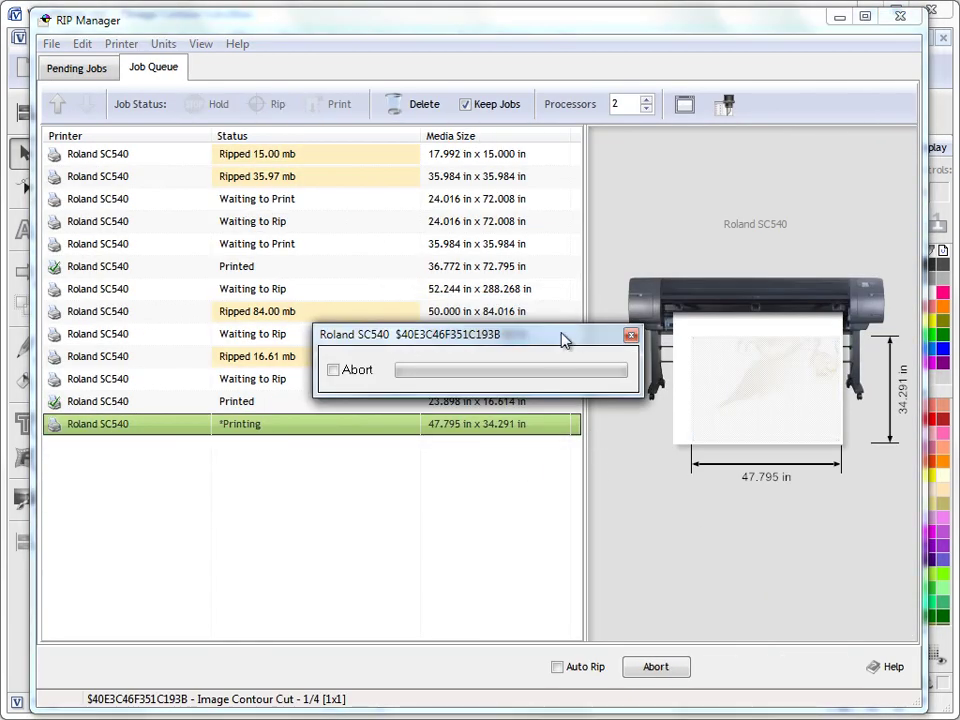
{"action": "left_click_drag", "start_coordinate": [582, 342], "coordinate": [0, 300]}
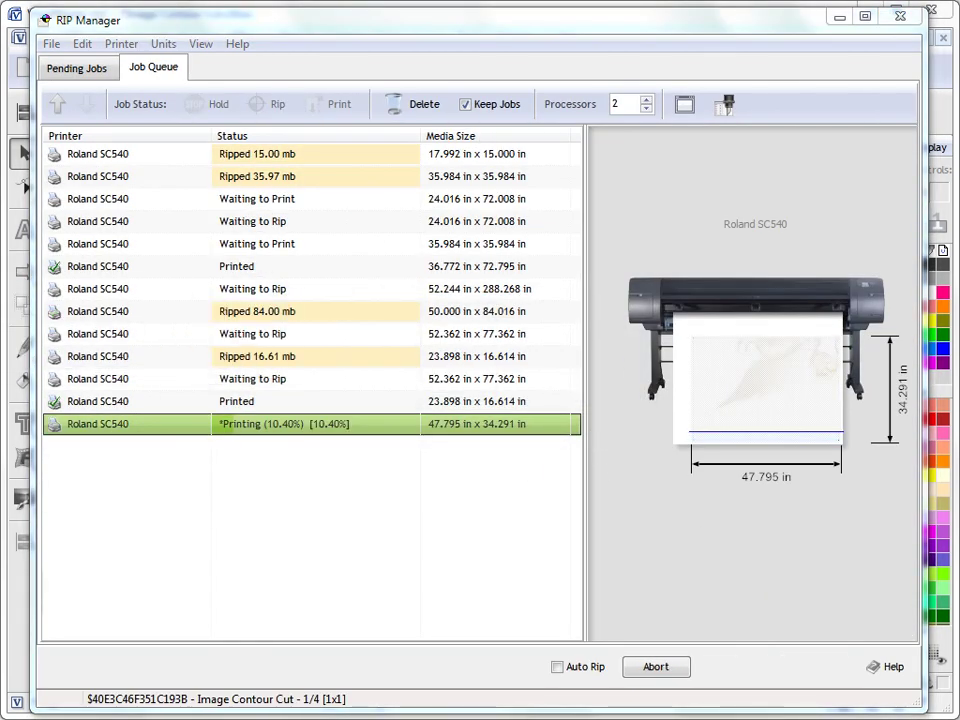